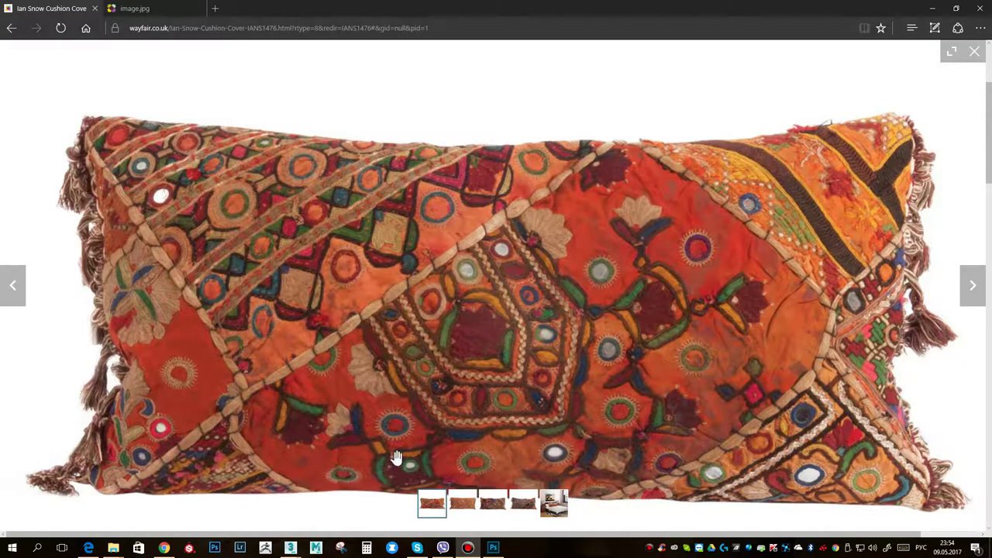
Switch to 3ds Max and orbit around the tasselled cushion model IANS1476.max.
click(341, 502)
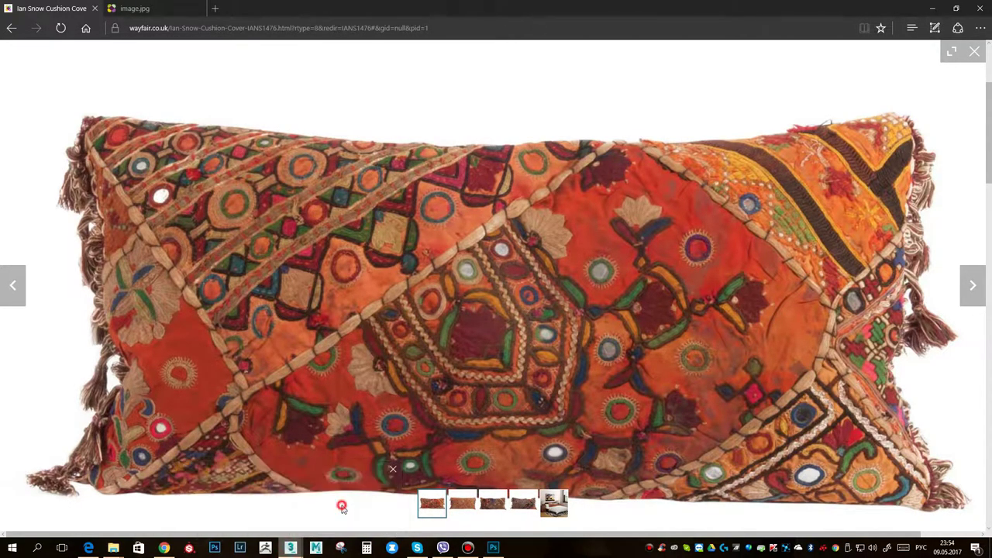
mouse_move(657, 293)
alt+middle_down()
mouse_move(629, 292)
mouse_move(681, 290)
mouse_move(405, 275)
mouse_move(496, 225)
mouse_move(401, 220)
alt+middle_up()
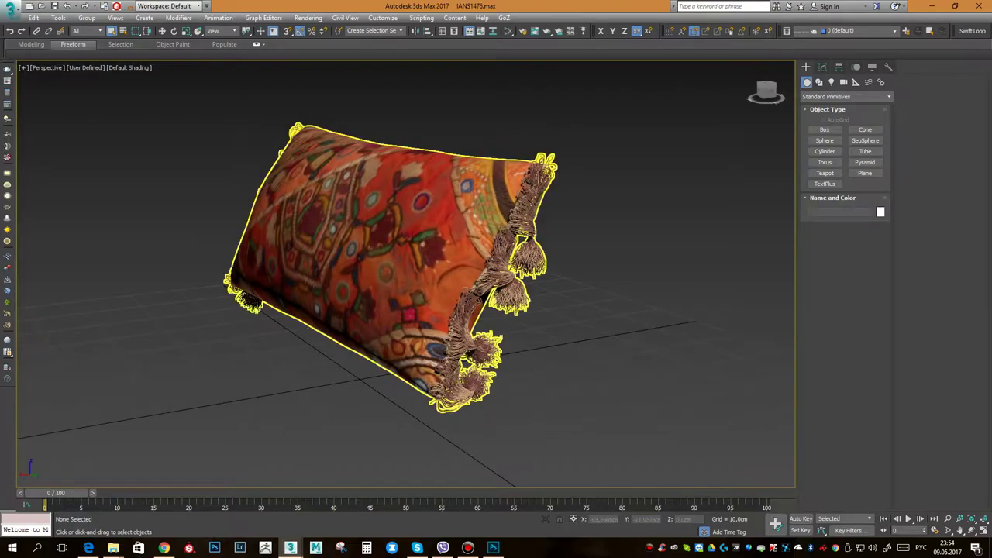
Zoom in until the cushion fills the view, then return to the Wayfair cushion cover photo.
scroll(598, 314, up, 3)
middle_drag(565, 305, 587, 307)
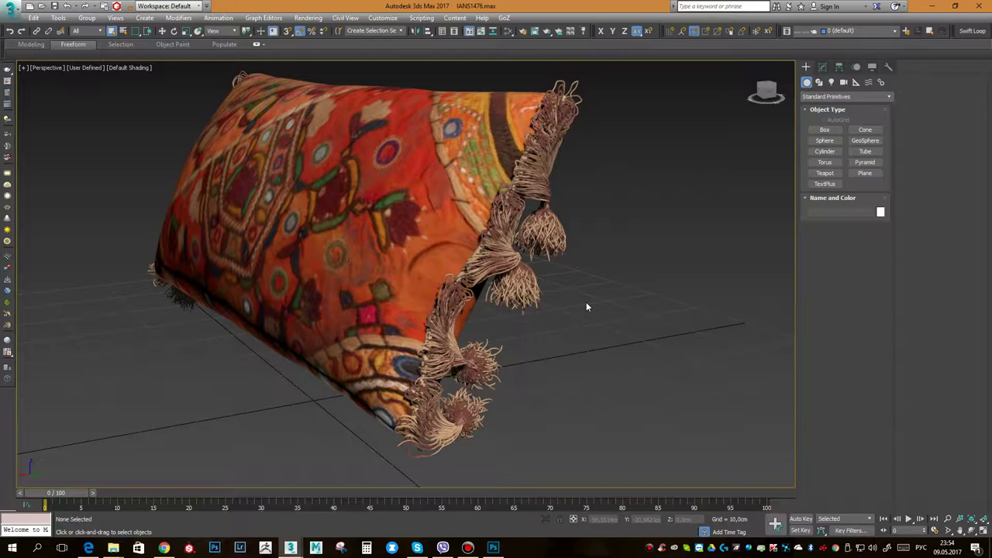
click(89, 548)
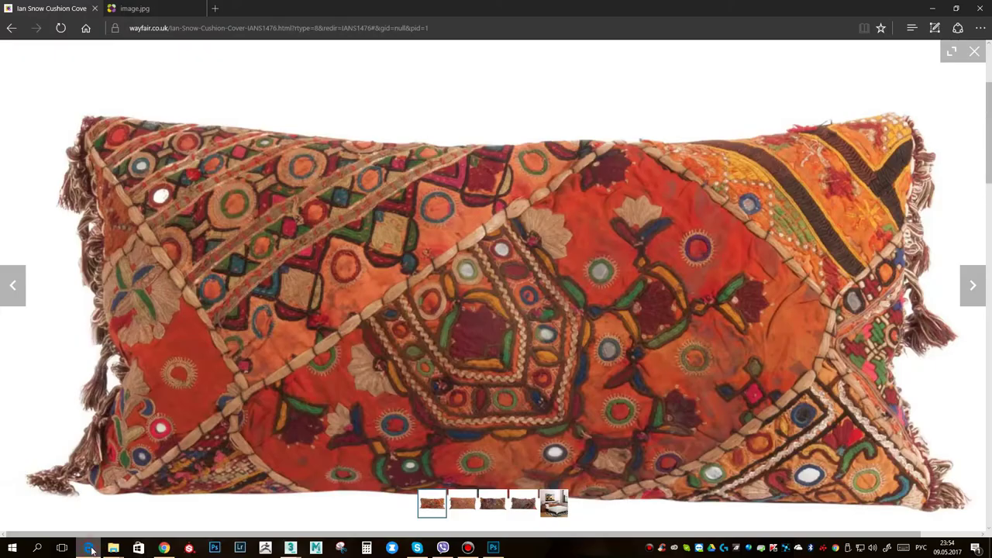
View the corner-angle image.jpg render of the cushion, then switch to the Photoshop sketch.
click(149, 8)
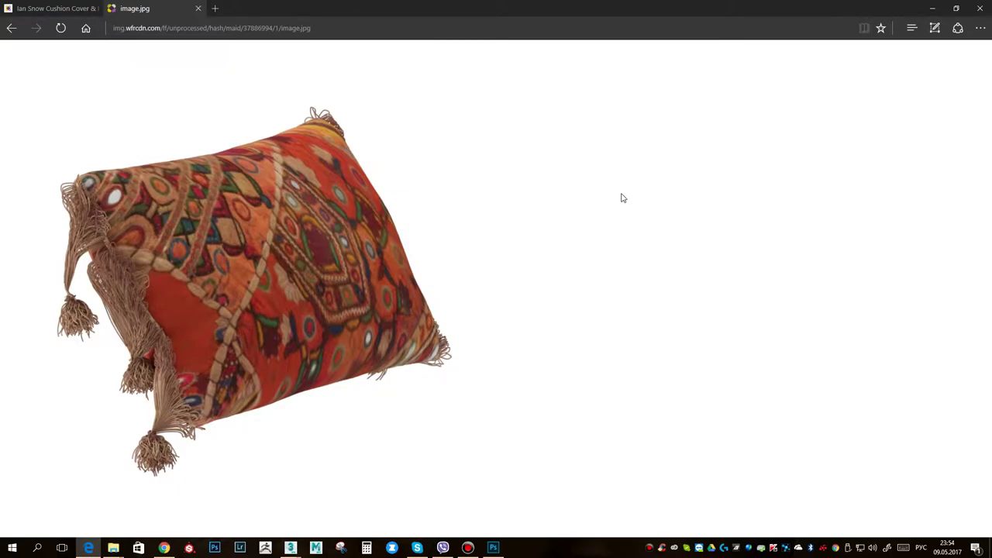
click(494, 547)
Circle the cord knot in the Photoshop sketch with a red brush loop, then return to 3ds Max.
scroll(565, 393, down, 1)
scroll(564, 394, down, 1)
scroll(564, 394, down, 1)
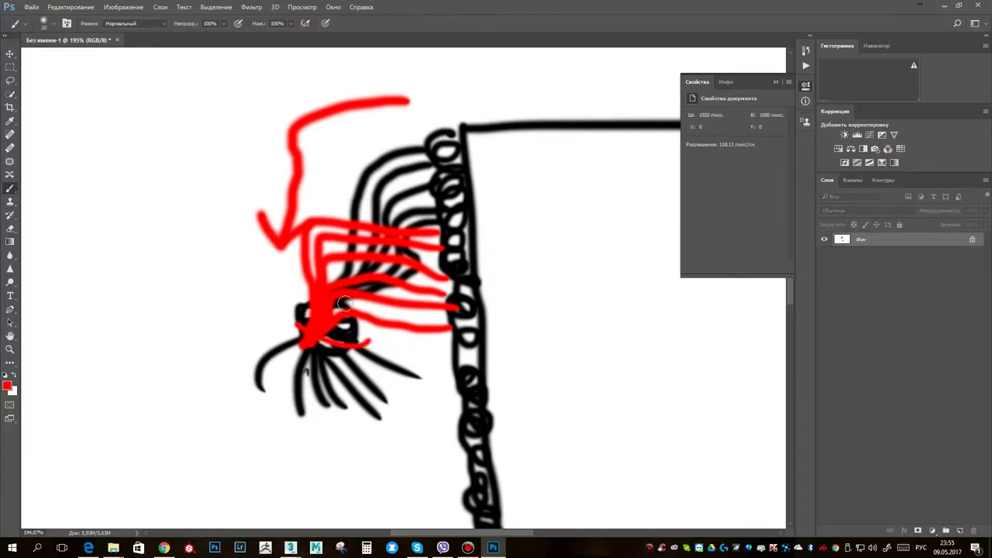
drag(361, 341, 318, 341)
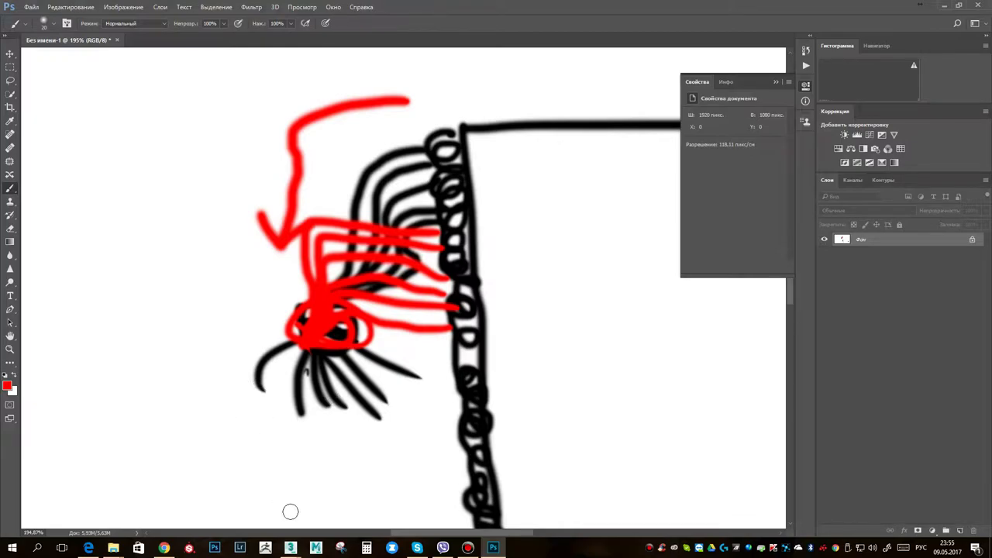
mouse_move(290, 547)
click(341, 489)
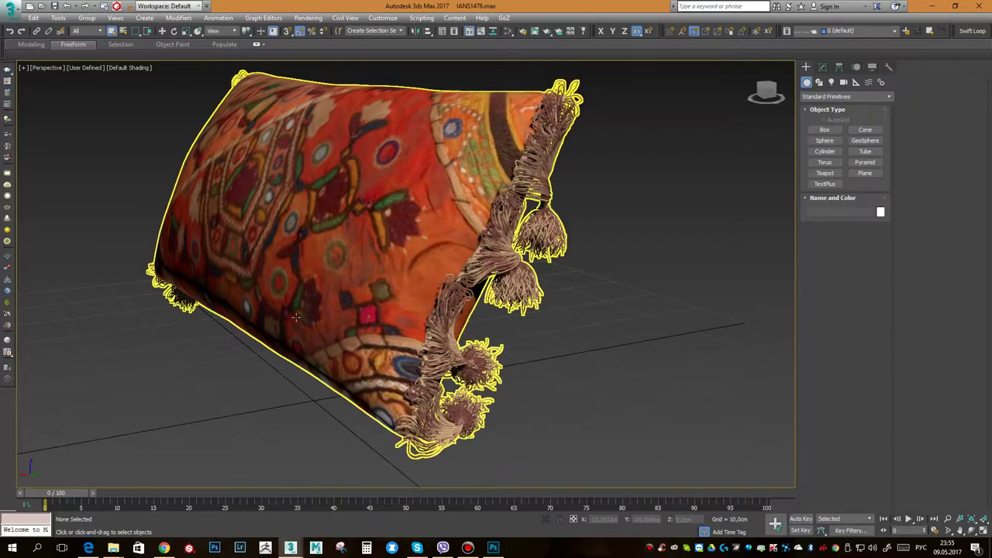
Orbit the cushion, then switch to the second scene with three loose tassels.
mouse_move(275, 313)
alt+middle_down()
mouse_move(403, 313)
mouse_move(322, 333)
alt+middle_up()
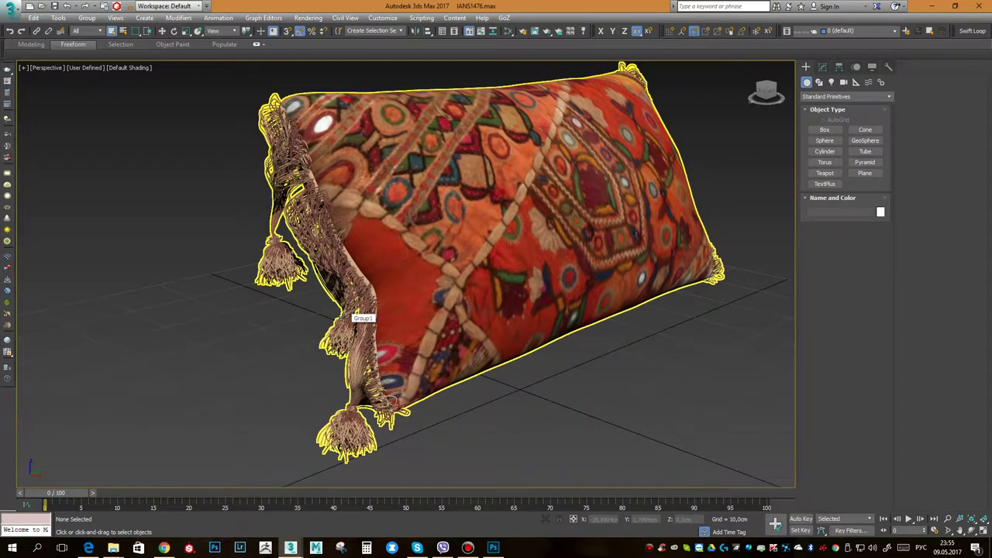
click(261, 501)
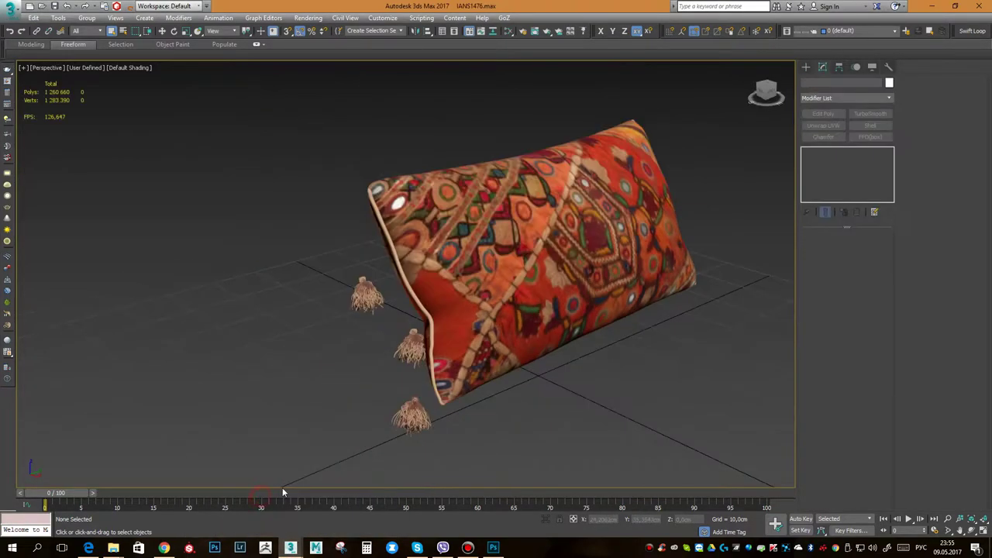
alt+middle_drag(372, 325, 430, 296)
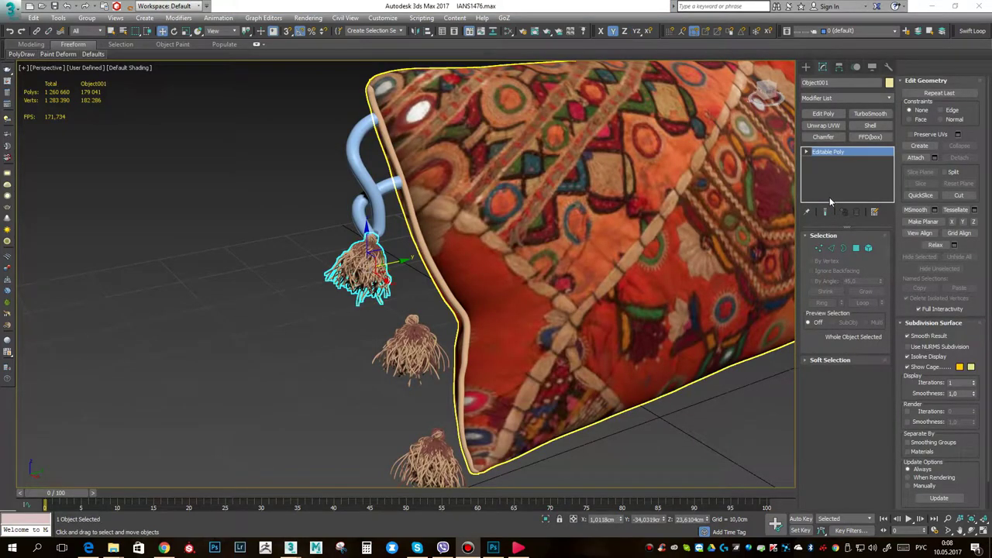
Zoom and orbit to frame the cushion end and its tassels.
mouse_move(641, 187)
alt+middle_down()
mouse_move(441, 180)
mouse_move(378, 197)
alt+middle_up()
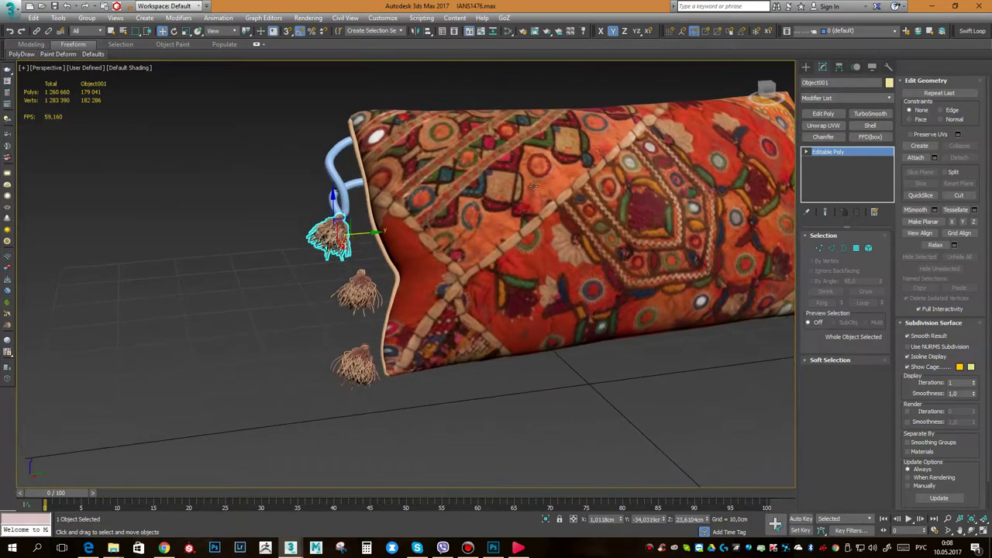
scroll(378, 198, up, 2)
scroll(411, 203, up, 2)
scroll(450, 209, up, 1)
scroll(481, 214, up, 1)
mouse_move(516, 214)
alt+middle_down()
mouse_move(501, 199)
mouse_move(374, 222)
mouse_move(504, 200)
alt+middle_up()
Select the Line001 tube cord, frame its top edge, and turn on Edged Faces.
click(375, 222)
scroll(397, 267, up, 3)
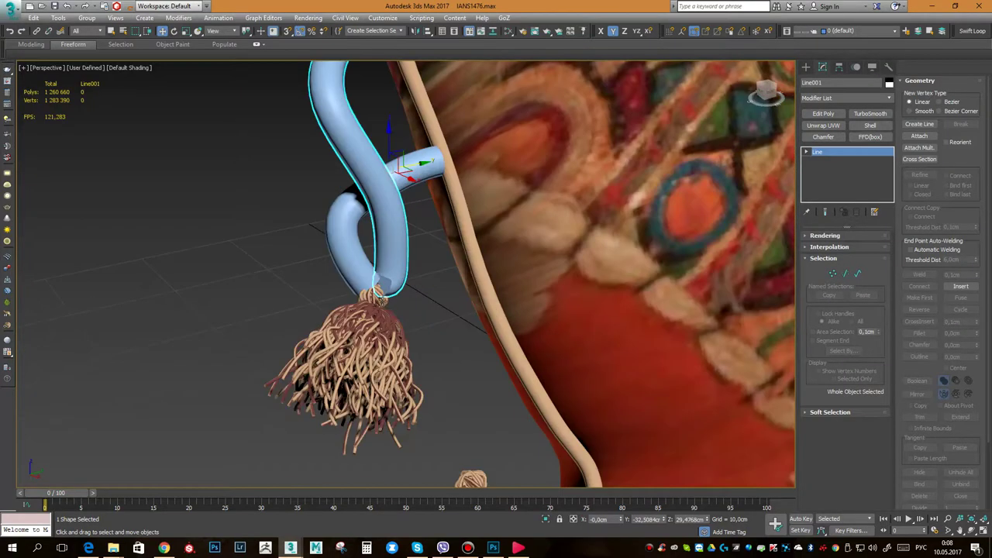
scroll(373, 246, down, 2)
mouse_move(510, 180)
alt+middle_down()
mouse_move(561, 178)
mouse_move(505, 183)
alt+middle_up()
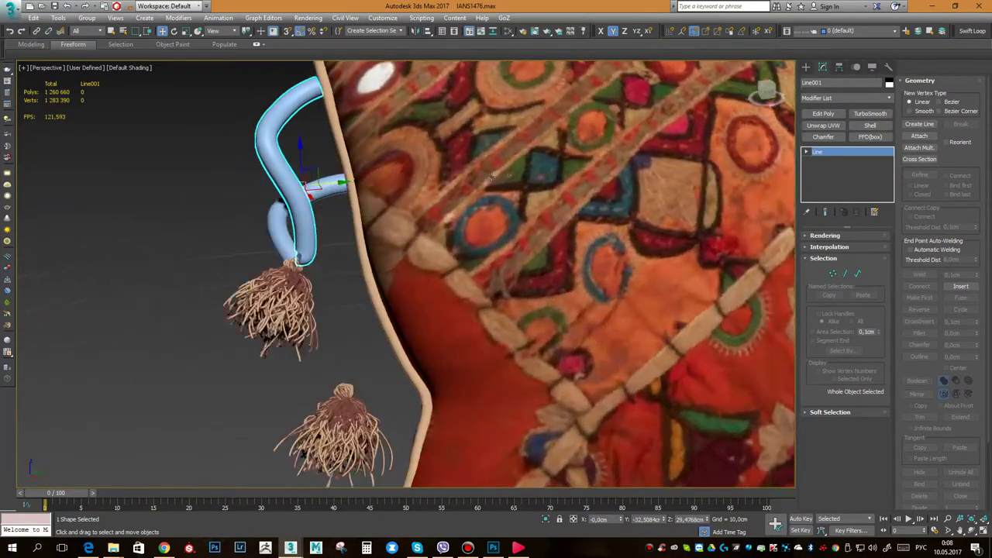
scroll(391, 157, up, 2)
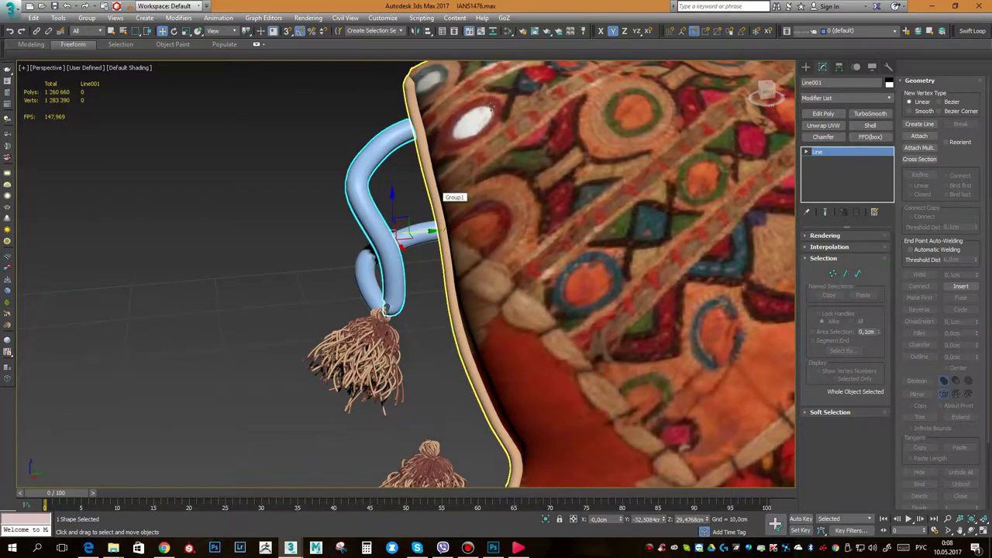
alt+middle_drag(537, 254, 531, 276)
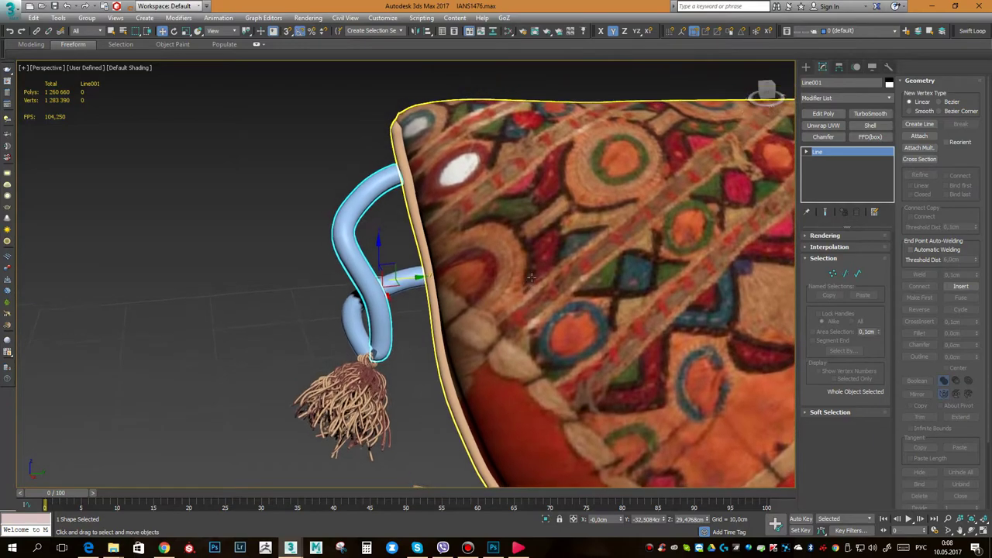
scroll(532, 276, down, 2)
scroll(437, 274, up, 2)
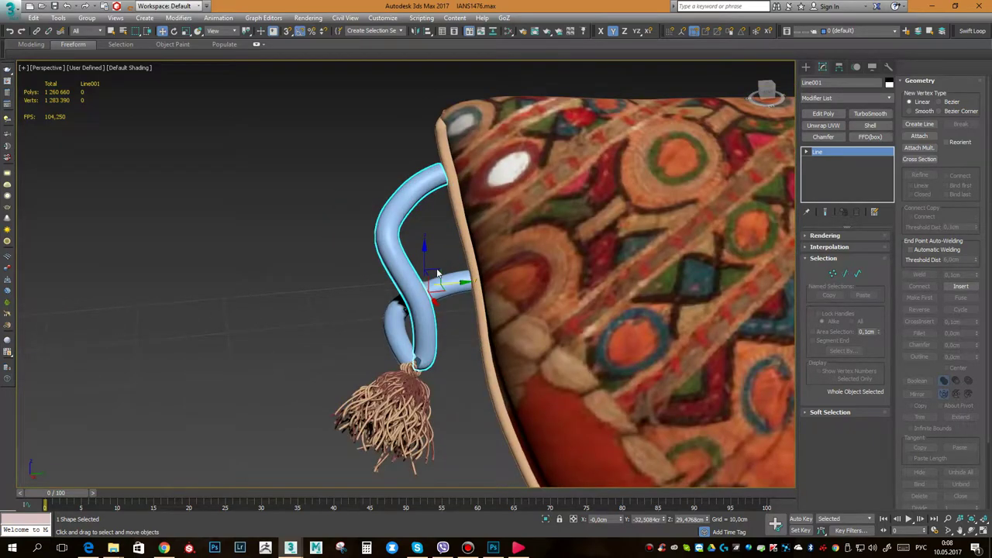
middle_drag(451, 247, 440, 263)
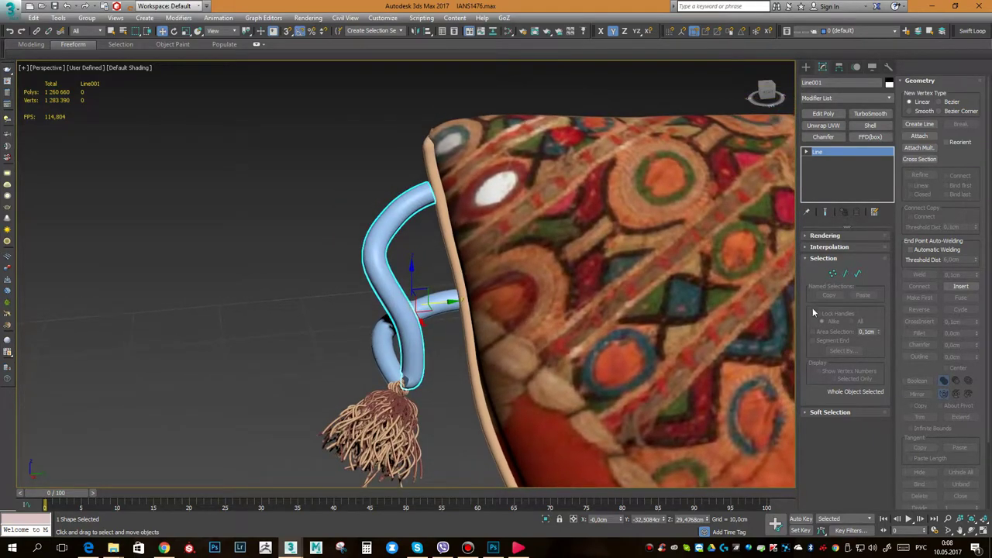
middle_drag(450, 335, 438, 311)
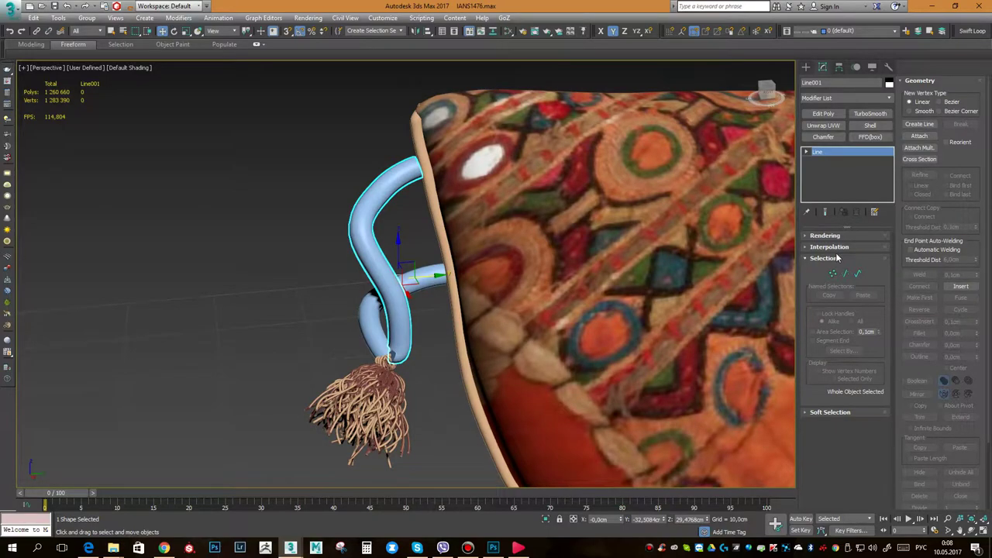
key(F4)
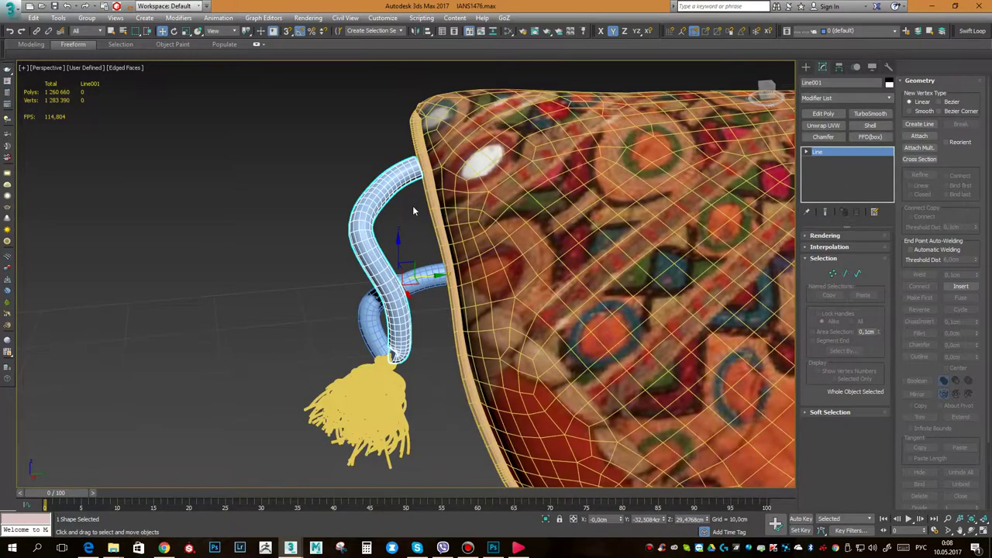
Set Line001's interpolation Steps to 1.
scroll(412, 205, up, 2)
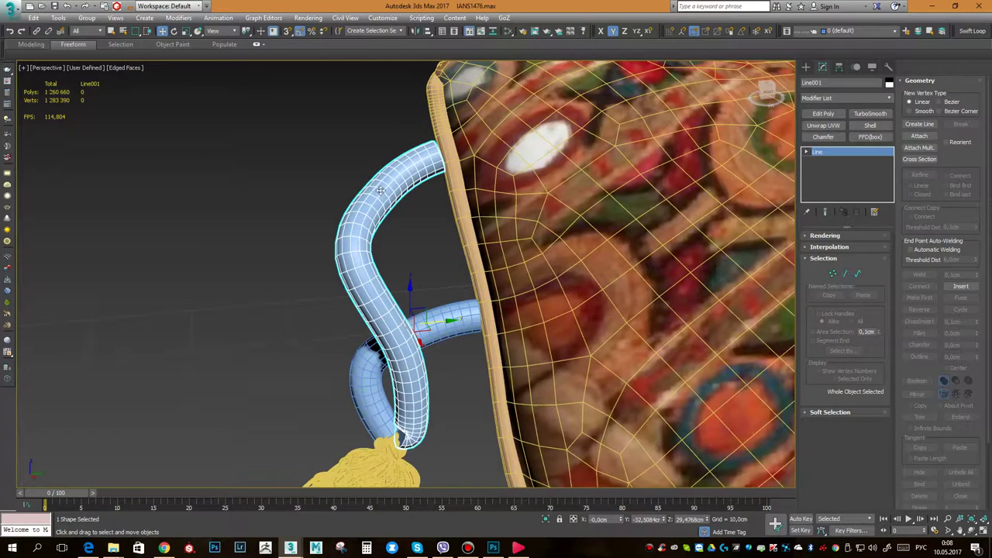
click(806, 247)
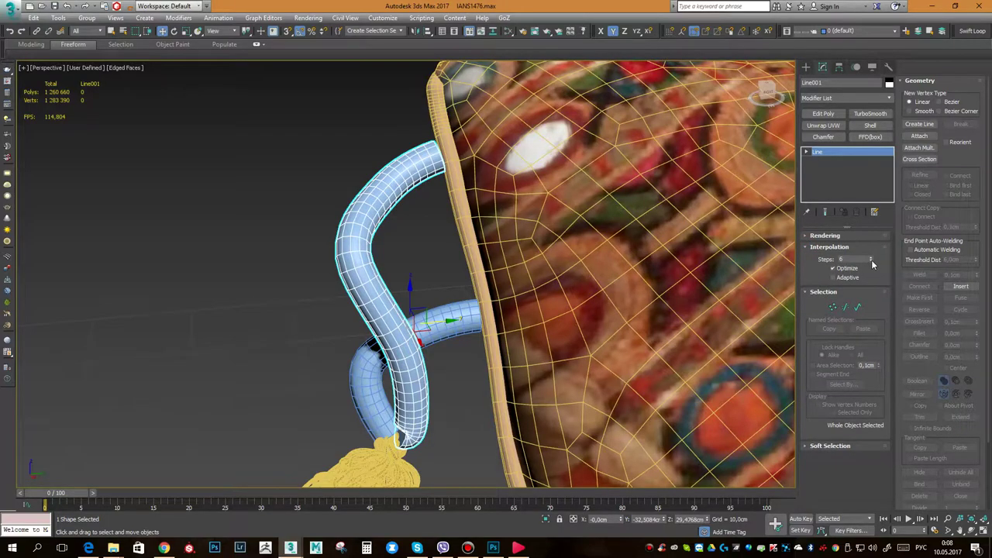
click(871, 263)
click(871, 263)
click(871, 264)
click(871, 263)
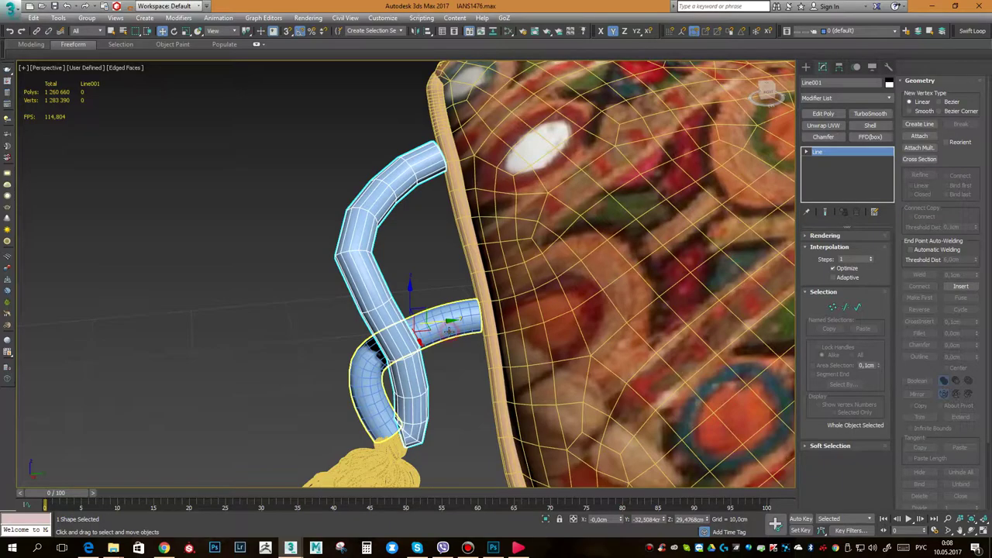
Select Line002 and set its interpolation Steps to 1 as well.
click(446, 327)
click(872, 264)
click(872, 263)
click(871, 263)
click(872, 263)
click(872, 264)
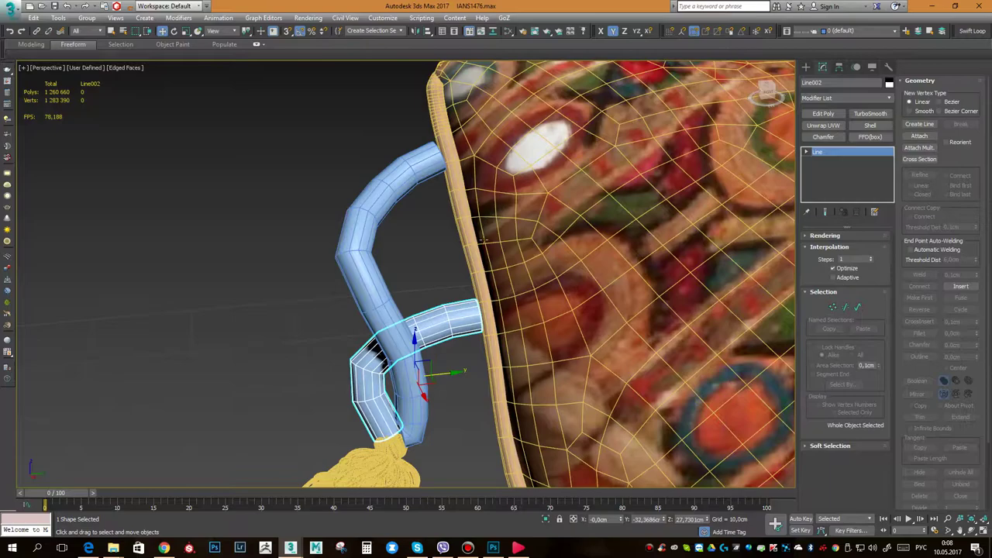
Reframe the cords and apply an Edit Poly modifier to Line002.
alt+middle_drag(450, 264, 419, 244)
scroll(419, 244, up, 3)
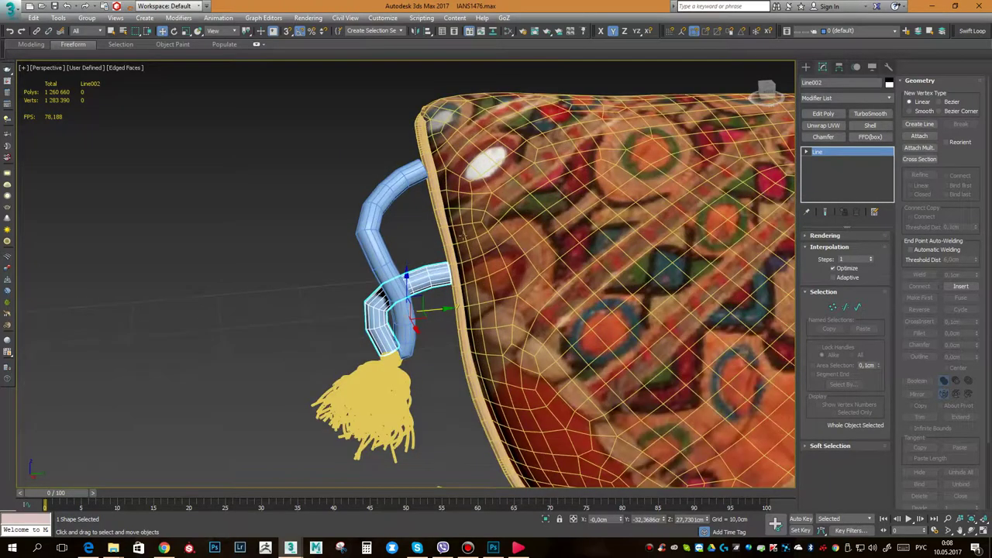
middle_drag(417, 218, 409, 244)
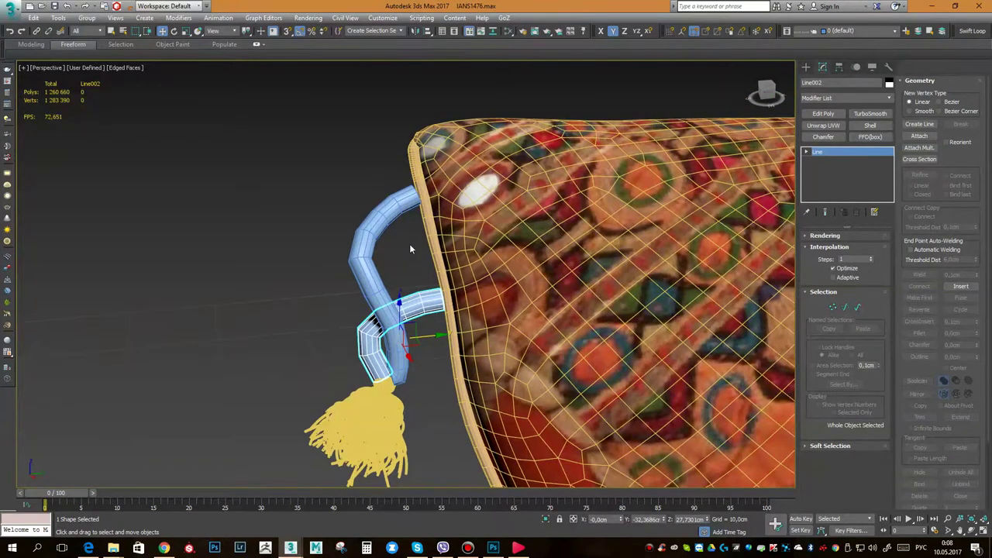
click(827, 115)
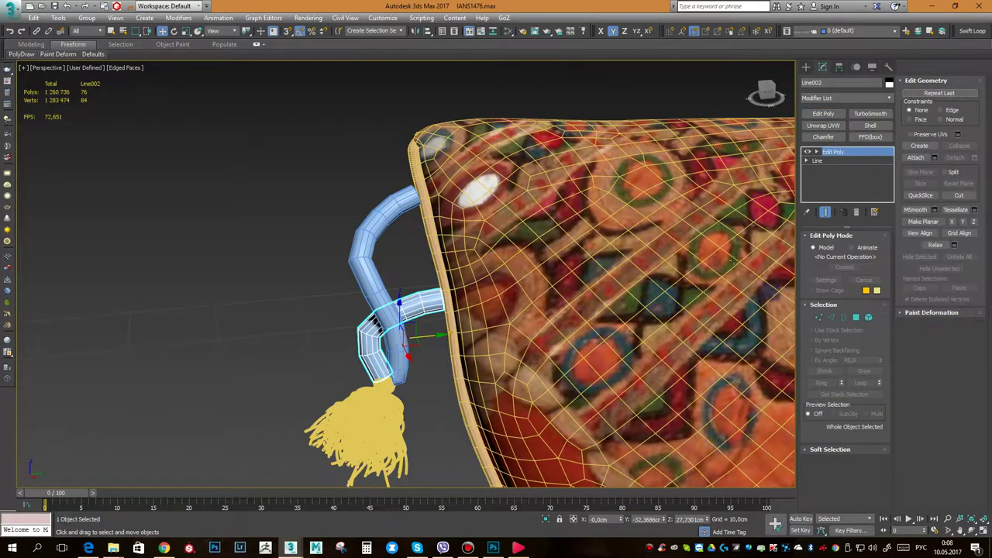
Enter Vertex mode on Line002 and marquee the 12 vertices at the cord end.
middle_drag(528, 250, 512, 241)
click(819, 317)
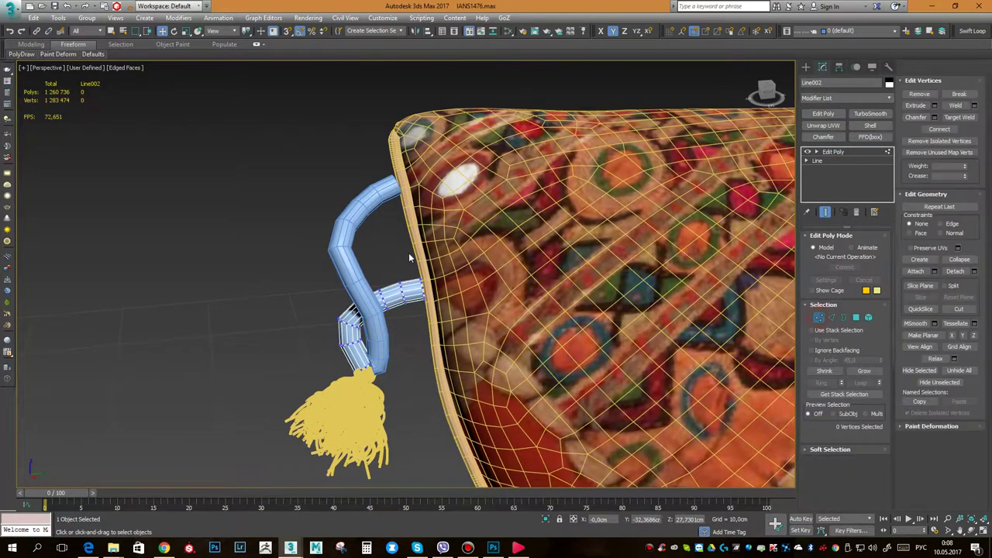
drag(413, 260, 457, 313)
Zoom in on the cord end and expand the Soft Selection rollout.
mouse_move(501, 243)
alt+middle_down()
mouse_move(550, 248)
mouse_move(612, 235)
mouse_move(580, 290)
mouse_move(524, 253)
alt+middle_up()
scroll(523, 253, down, 1)
scroll(513, 260, down, 1)
scroll(496, 244, down, 1)
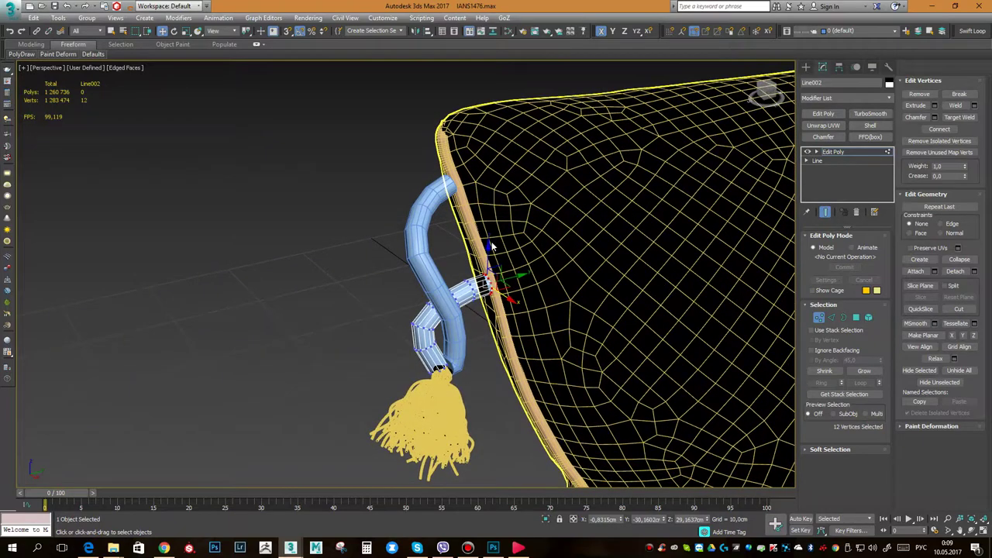
scroll(492, 246, down, 1)
scroll(491, 245, up, 1)
scroll(491, 245, up, 1)
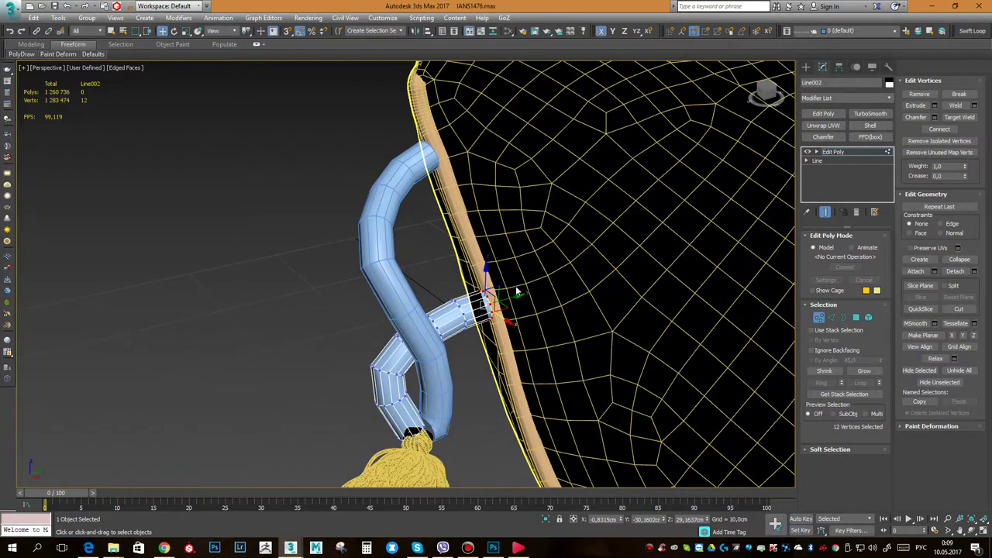
scroll(473, 263, down, 1)
scroll(454, 281, down, 1)
scroll(465, 275, down, 1)
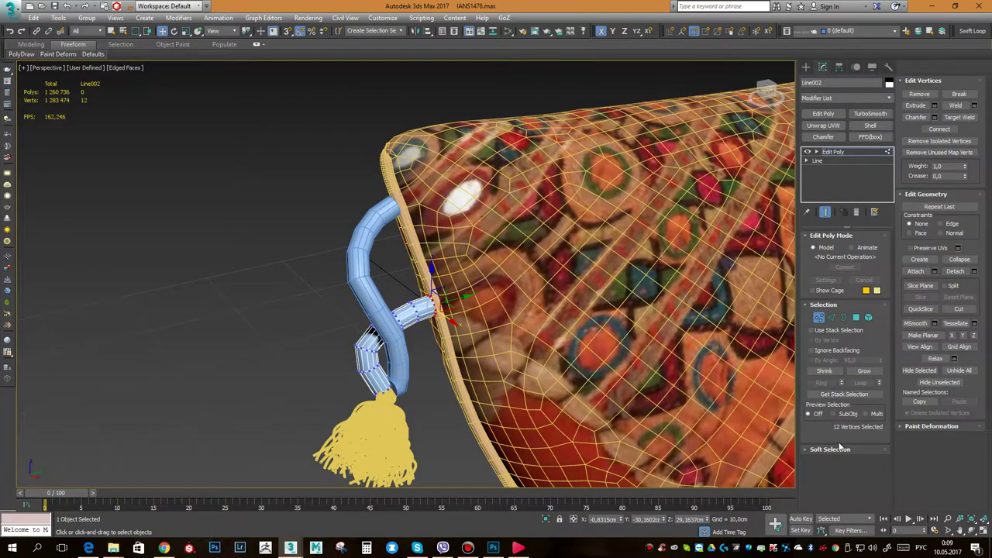
click(807, 451)
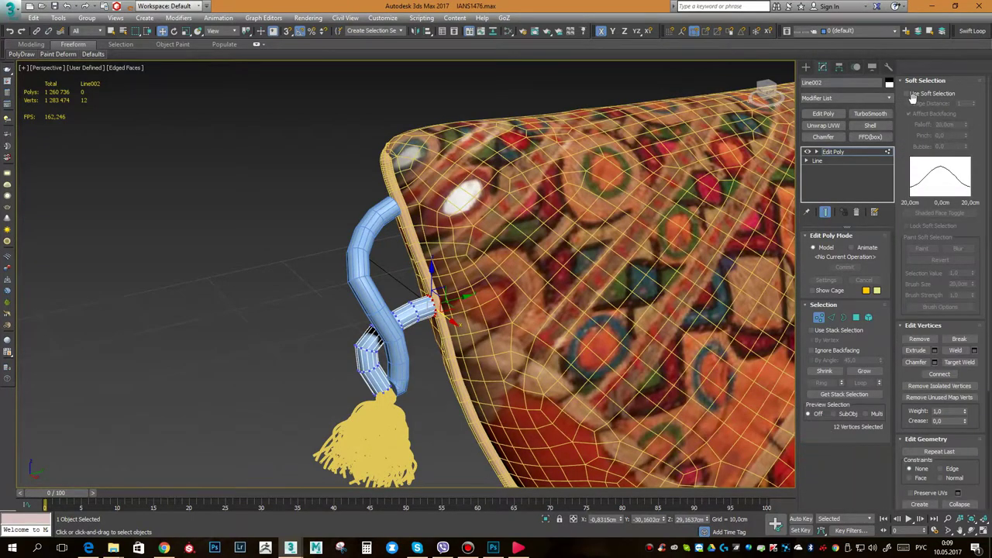
Enable Use Soft Selection and reduce the Falloff radius.
click(905, 94)
middle_drag(586, 234, 520, 232)
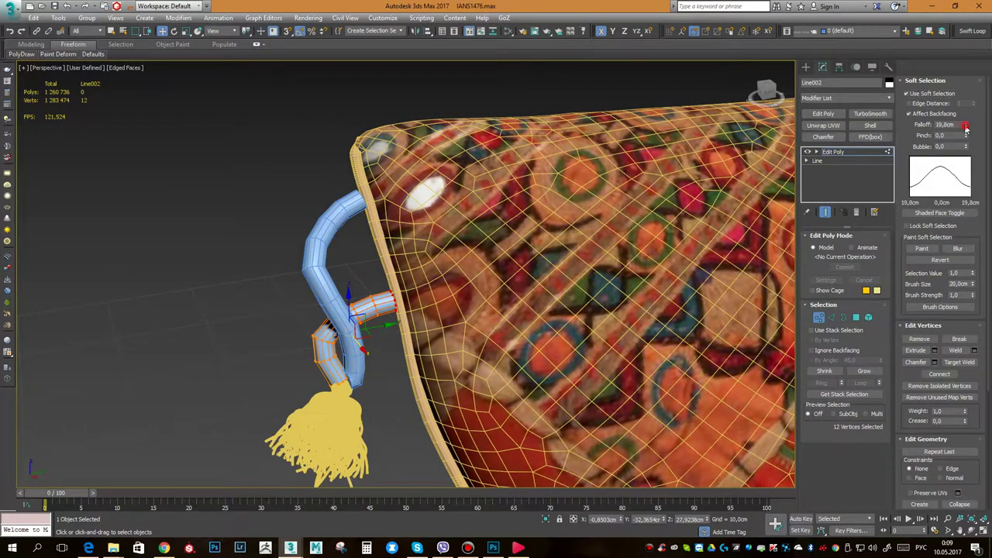
drag(963, 151, 961, 166)
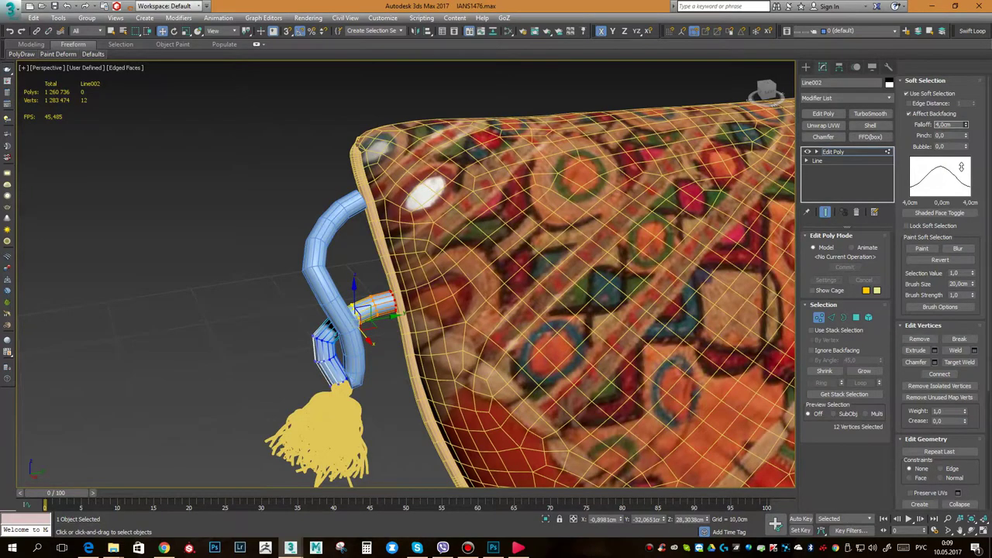
Scale the selected cord-end vertices into a wide, taller flat fan.
key(e)
key(r)
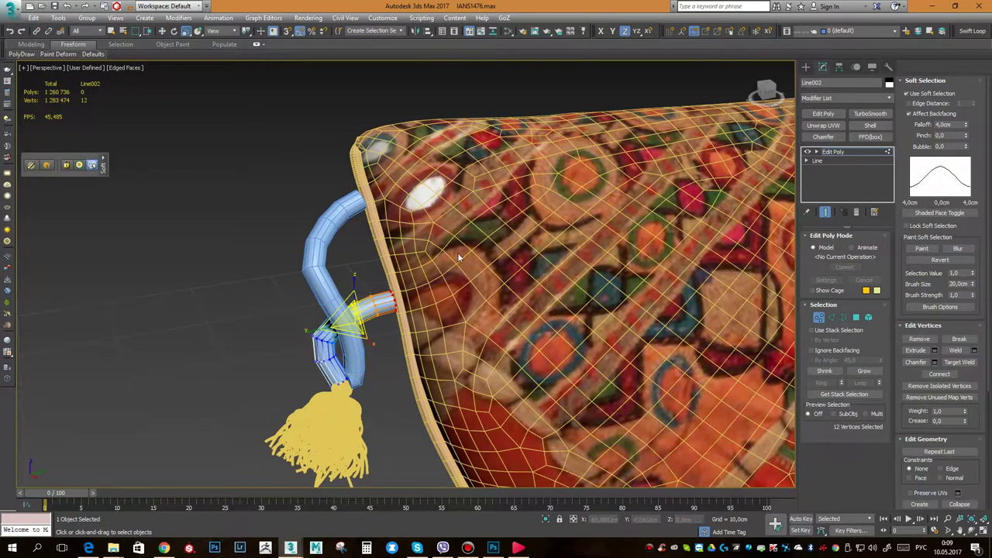
alt+middle_drag(421, 258, 376, 265)
mouse_move(387, 271)
mouse_down()
mouse_move(380, 177)
mouse_move(405, 264)
mouse_up()
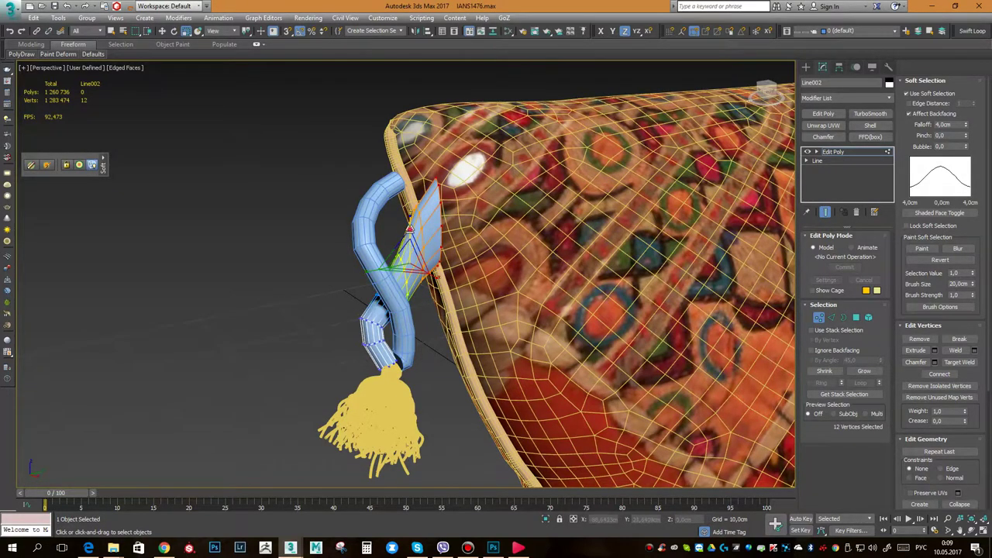
drag(405, 263, 409, 209)
Move the fan down along the cord and rotate it toward the cushion edge.
key(w)
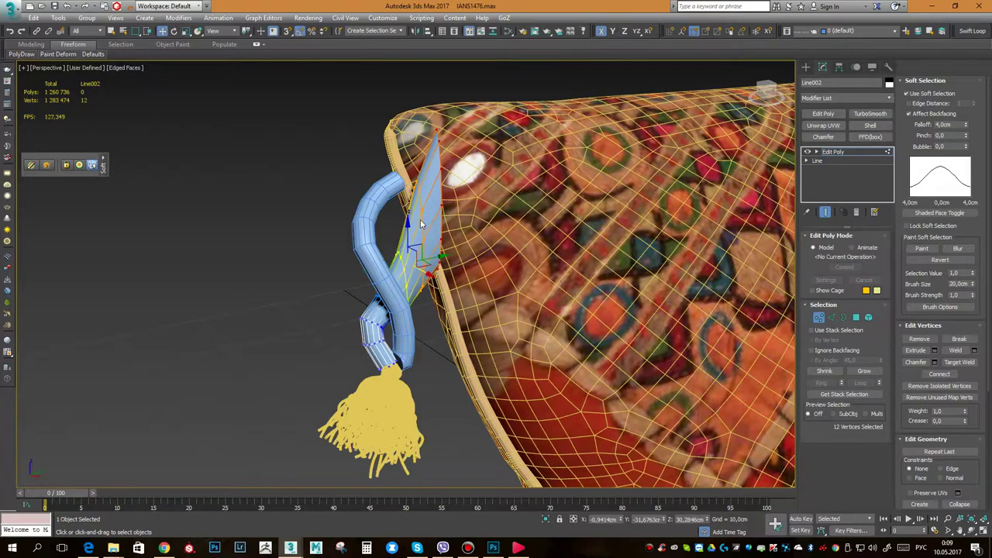
drag(409, 233, 426, 274)
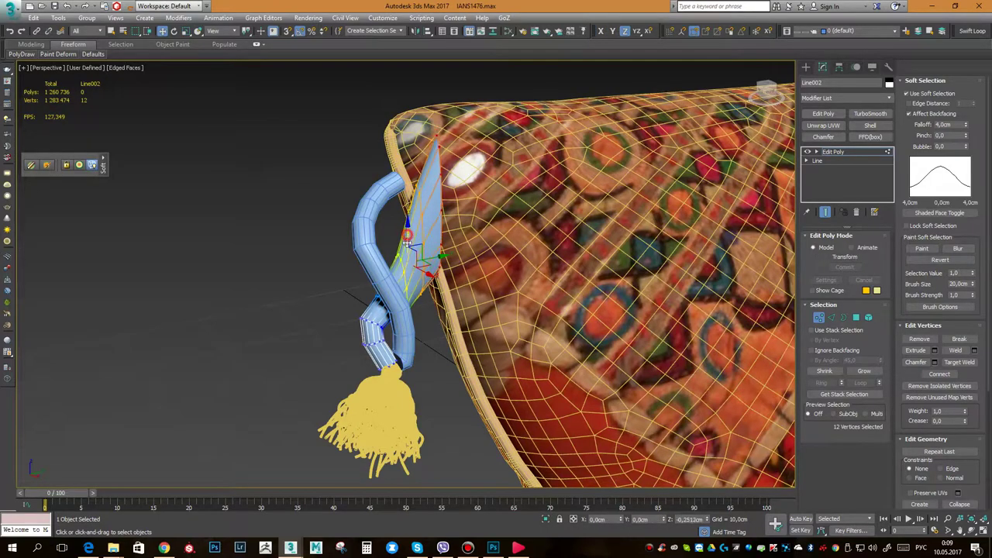
key(e)
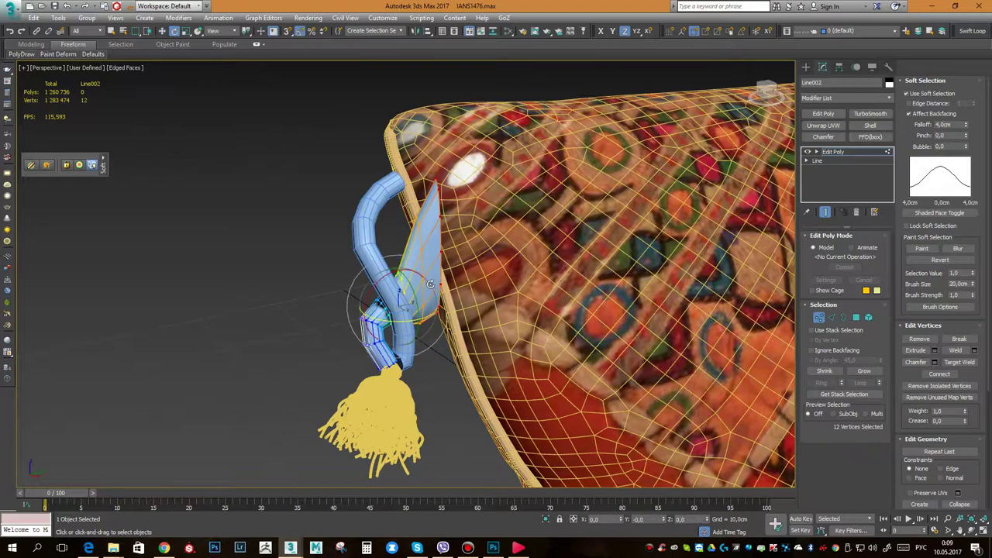
drag(416, 300, 413, 288)
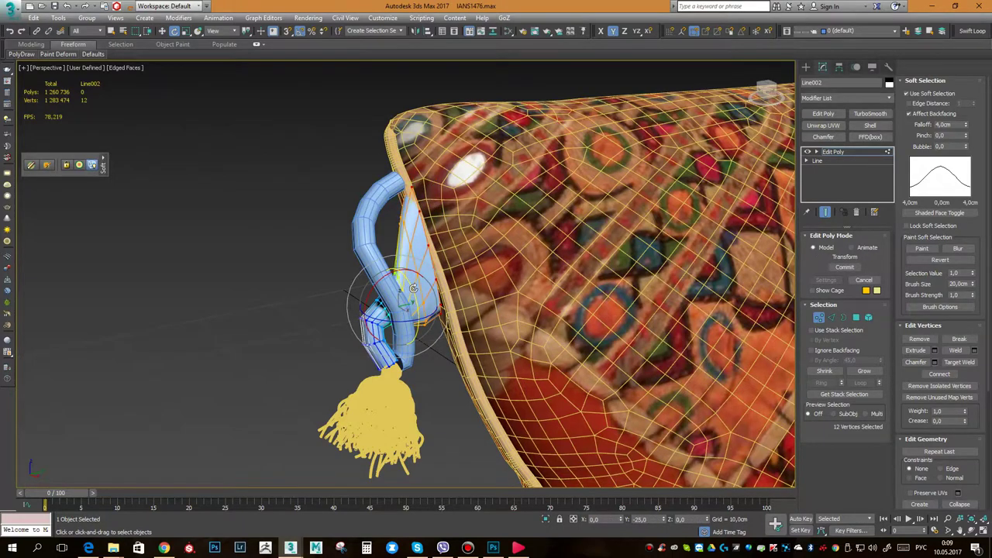
drag(413, 288, 412, 288)
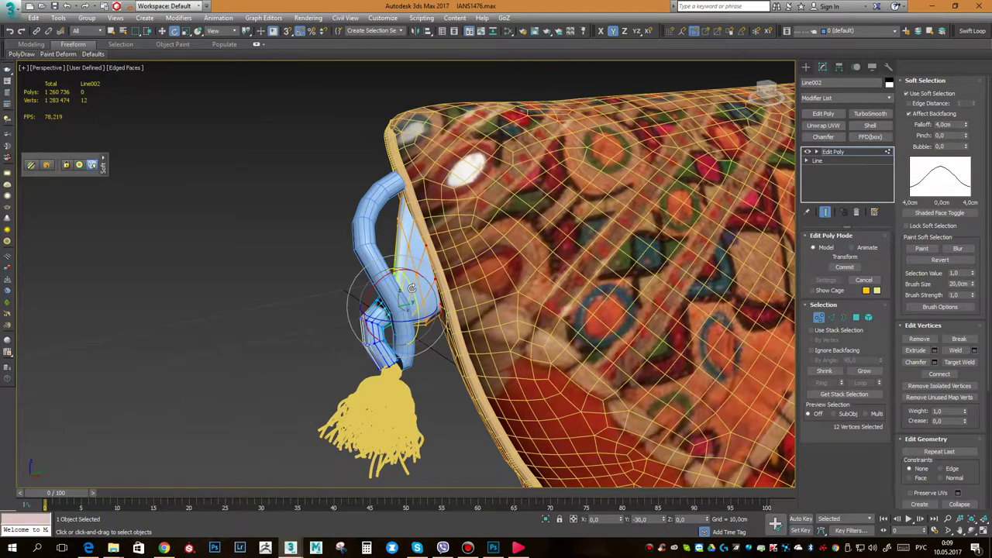
key(w)
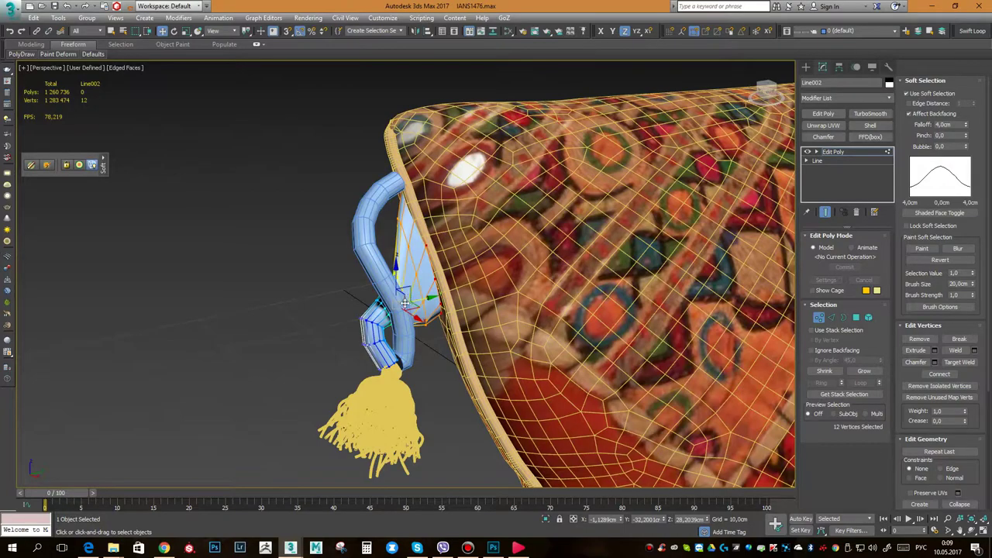
Reposition the fan so it presses against the cushion's side seam.
alt+middle_drag(431, 274, 383, 273)
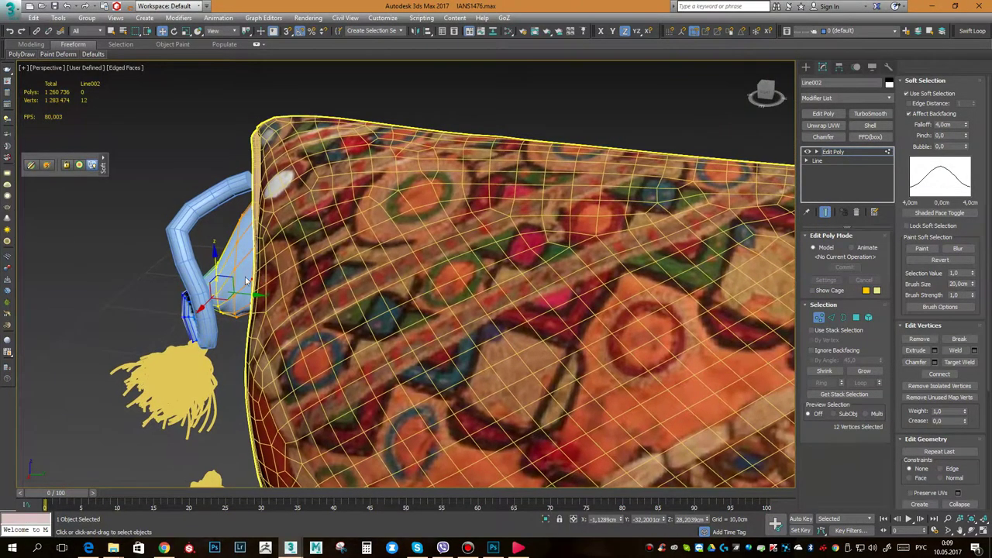
scroll(219, 291, up, 3)
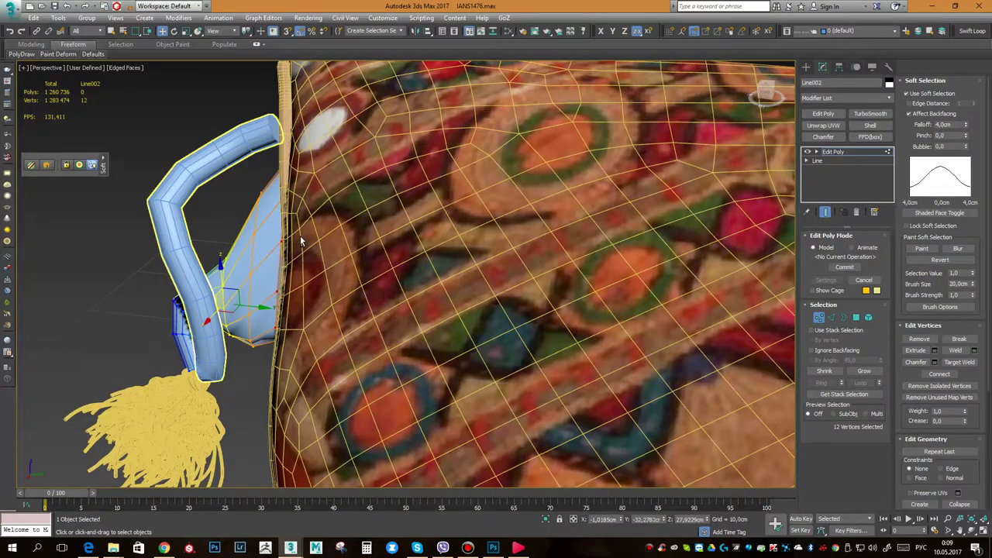
scroll(350, 243, down, 3)
alt+middle_drag(349, 243, 372, 249)
drag(535, 338, 534, 336)
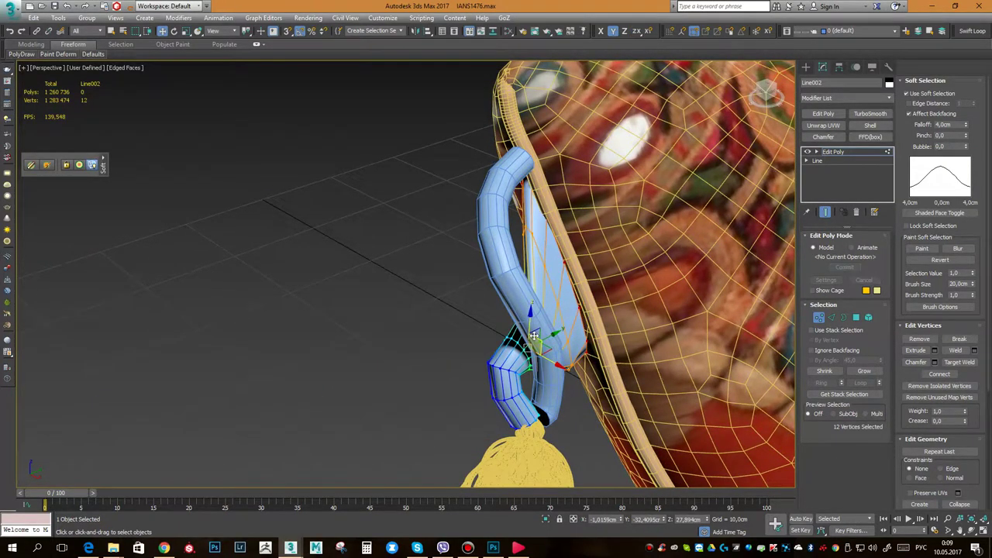
drag(534, 336, 547, 342)
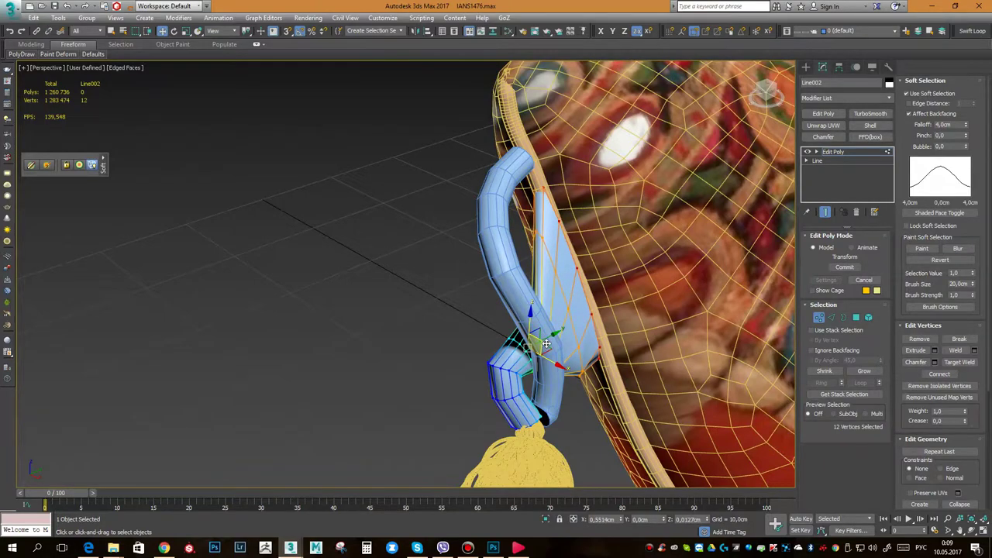
alt+middle_drag(547, 343, 510, 252)
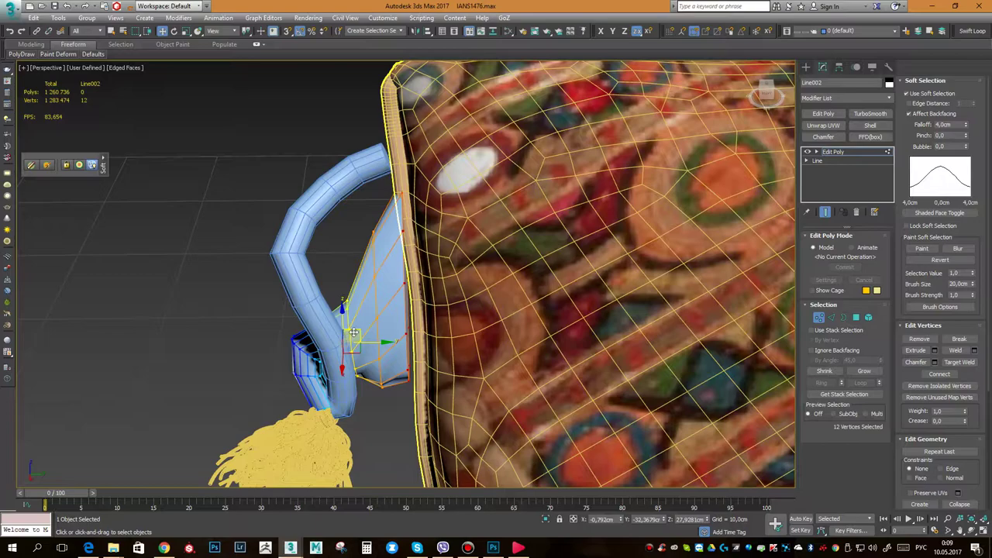
drag(353, 333, 362, 338)
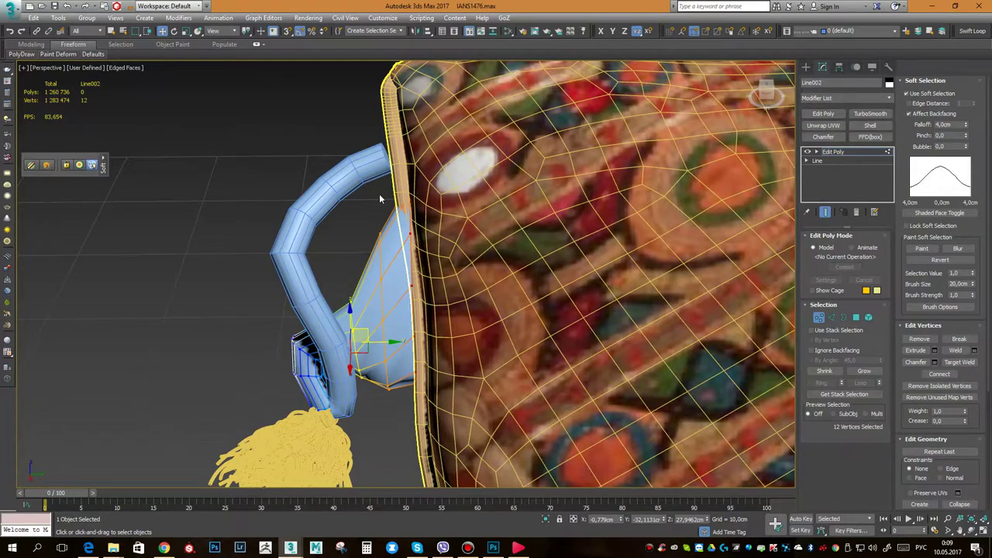
Select the five vertices at the fan's top and shift them slightly.
drag(441, 231, 441, 231)
drag(382, 268, 377, 268)
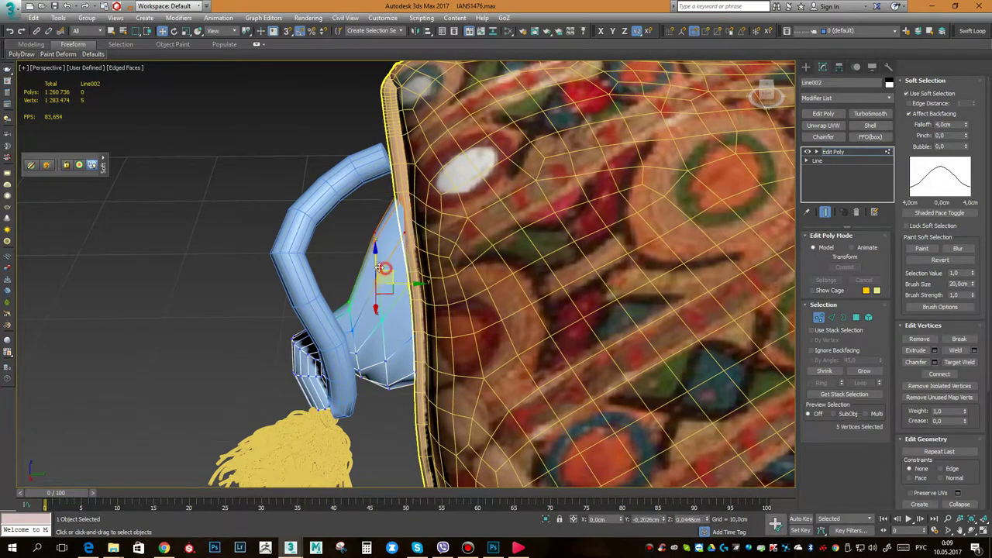
key(e)
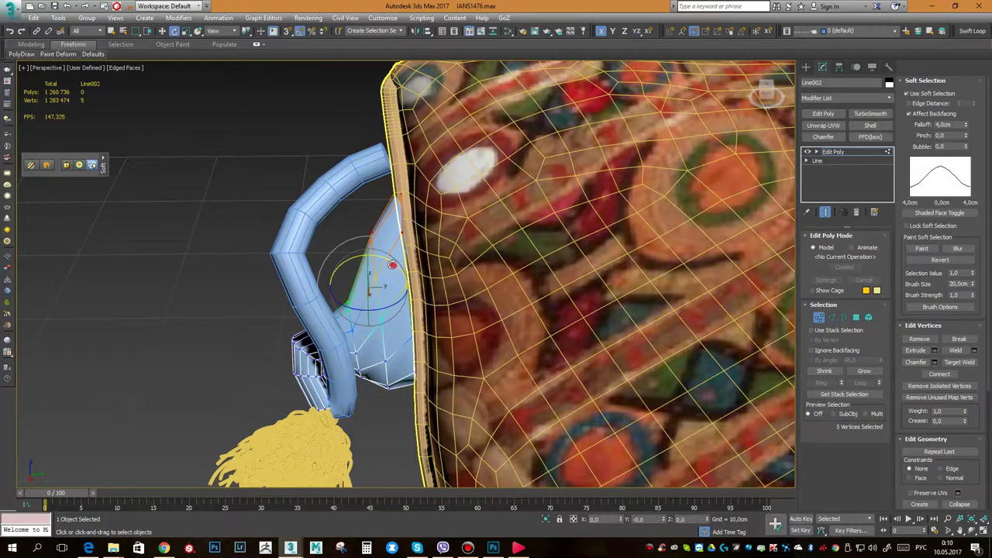
alt+middle_drag(391, 263, 381, 178)
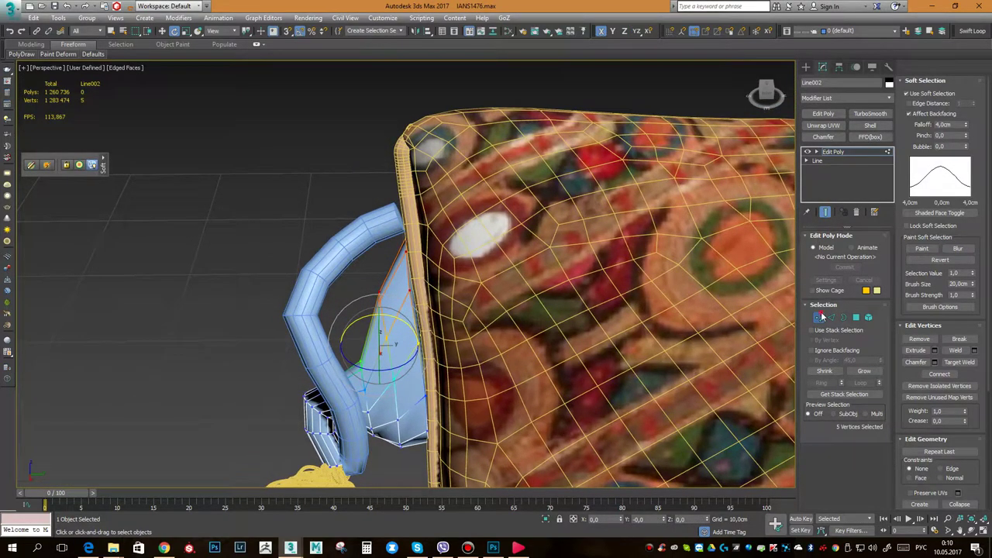
Exit vertex editing, select Line001 and add an Edit Poly modifier to it.
click(819, 316)
click(365, 222)
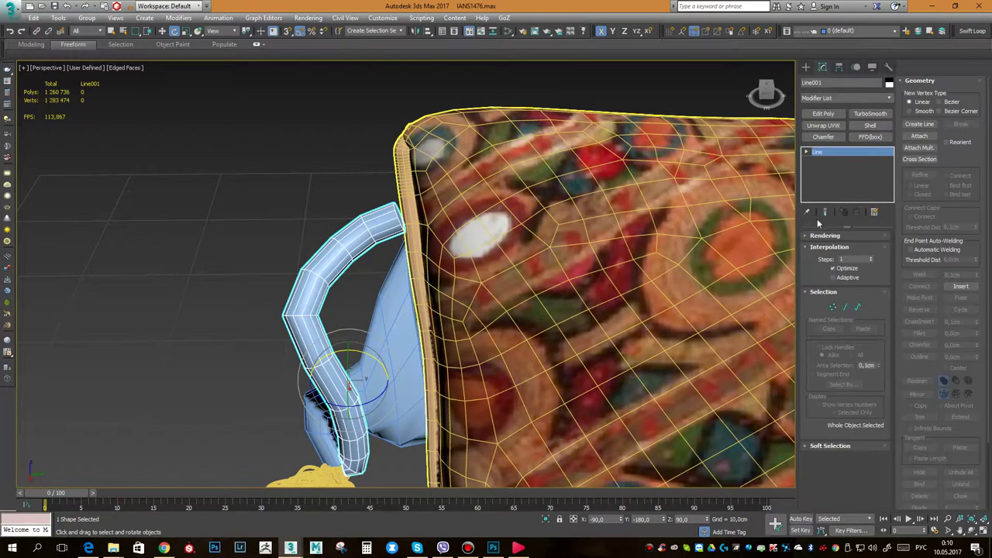
click(823, 113)
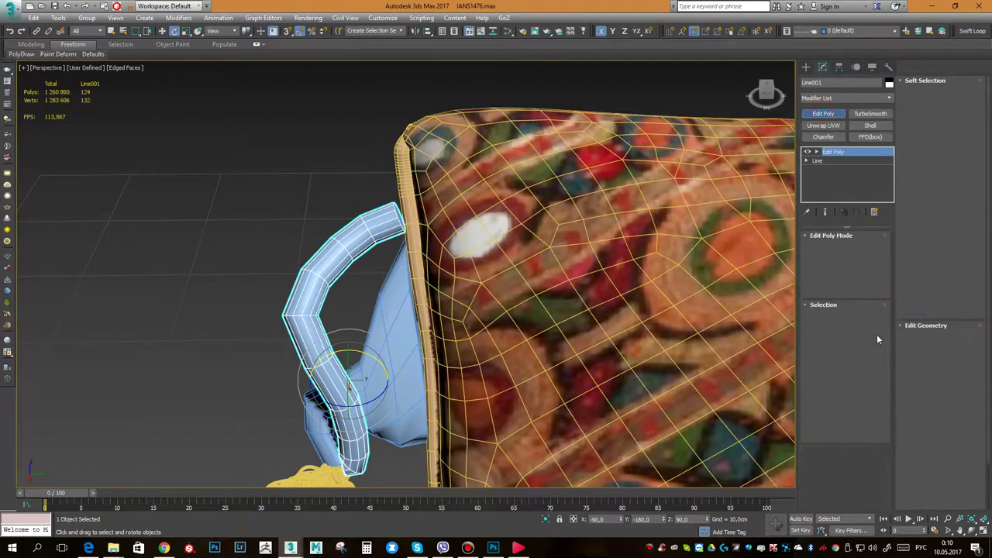
Select Line001's top-end vertices with soft selection on at a 5 cm falloff.
click(820, 317)
click(907, 94)
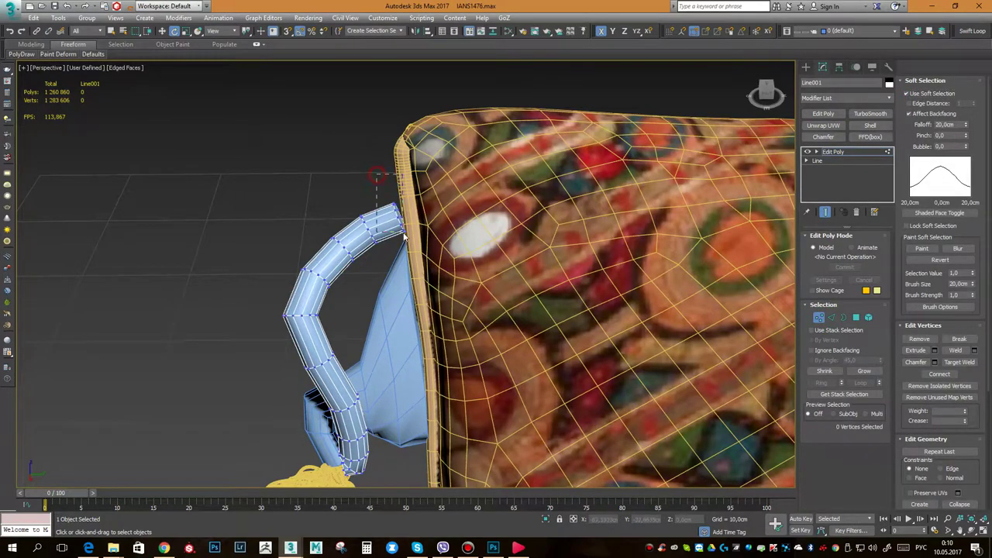
drag(414, 256, 415, 256)
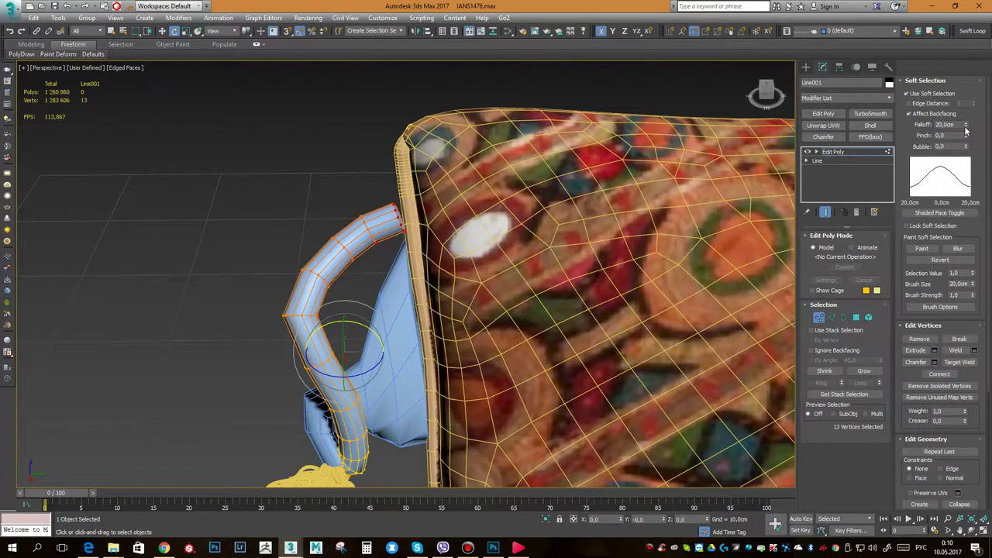
drag(965, 127, 960, 164)
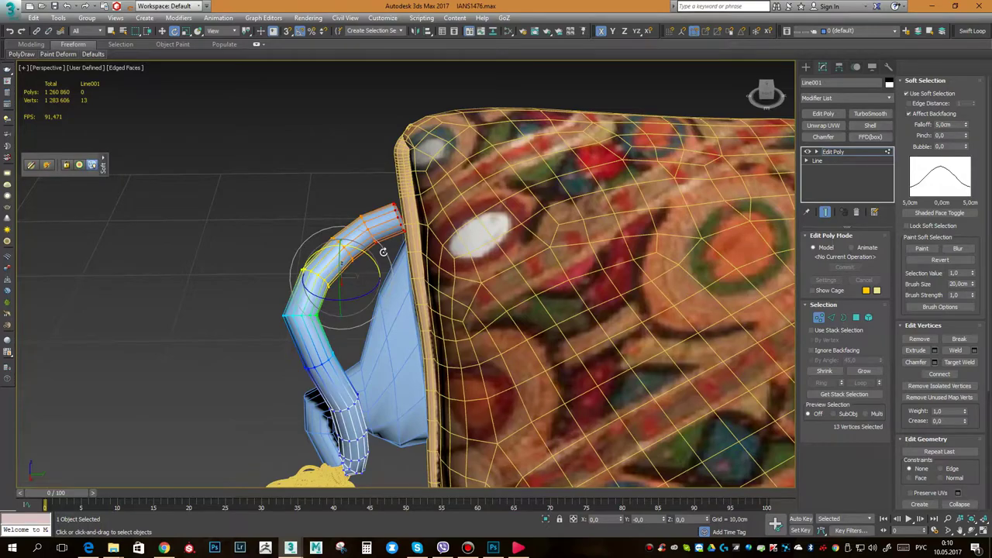
Raise and lower the cord's top vertices, then scale, move and tilt them into a fin.
mouse_move(377, 261)
alt+middle_down()
mouse_move(425, 248)
mouse_move(487, 261)
mouse_move(545, 236)
alt+middle_up()
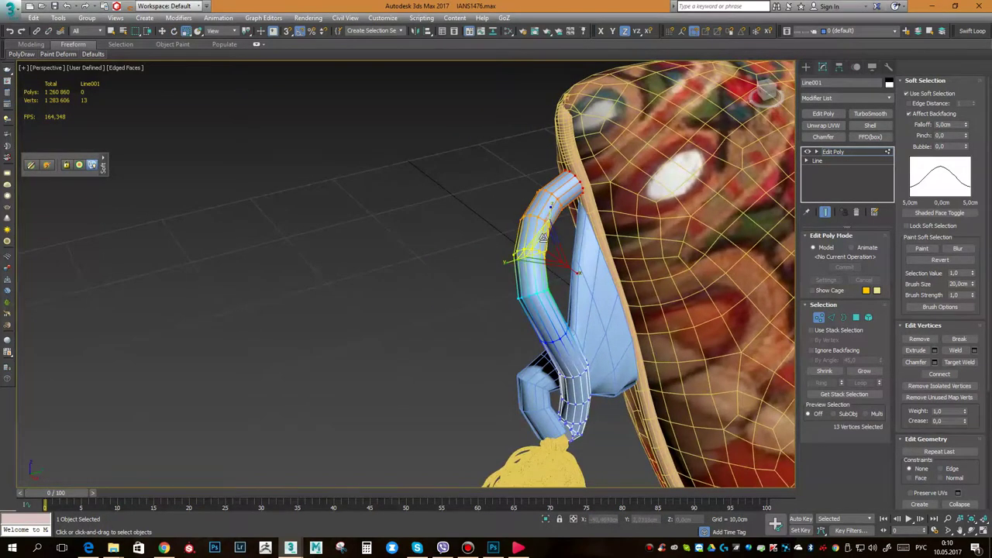
drag(545, 236, 557, 238)
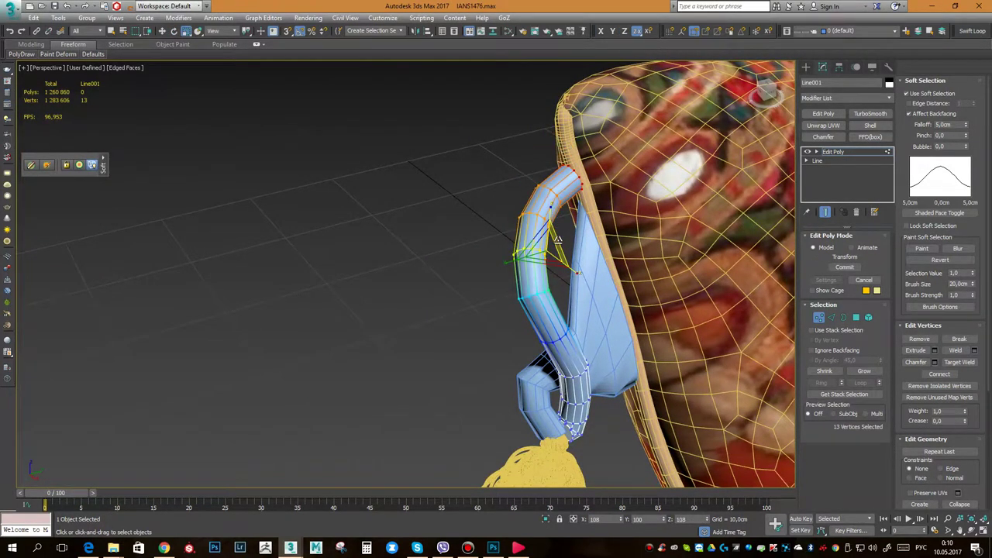
drag(557, 239, 536, 109)
alt+middle_drag(536, 116, 566, 260)
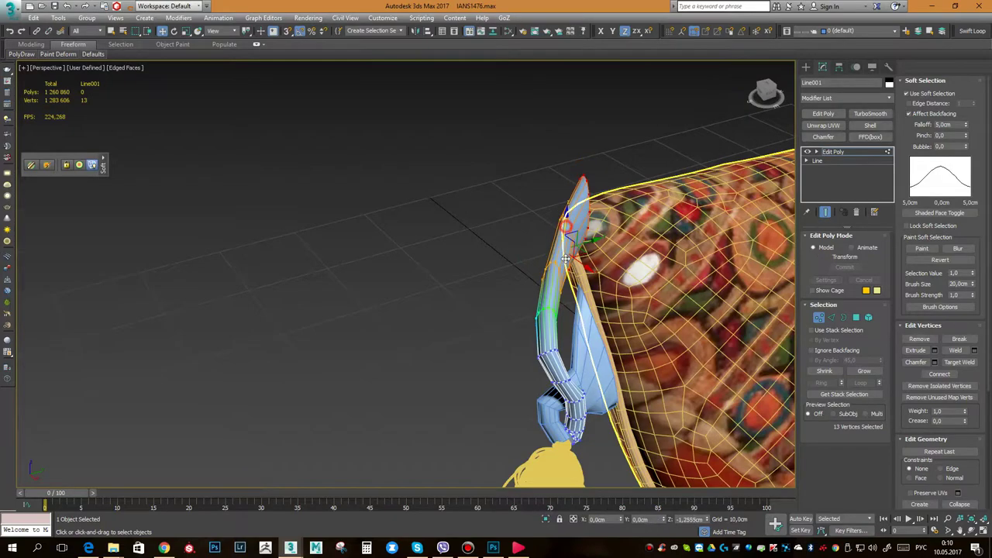
drag(566, 260, 559, 335)
key(r)
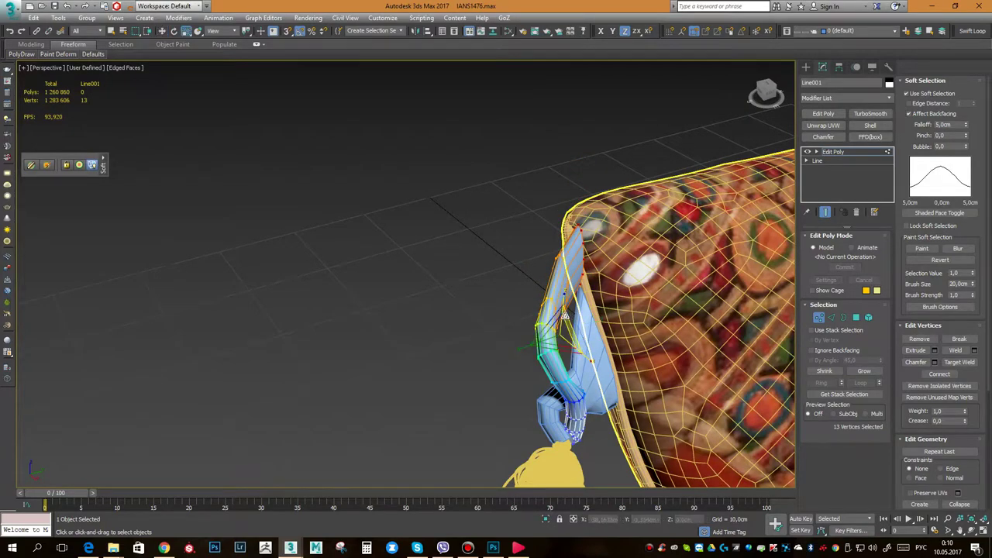
drag(568, 314, 561, 299)
key(w)
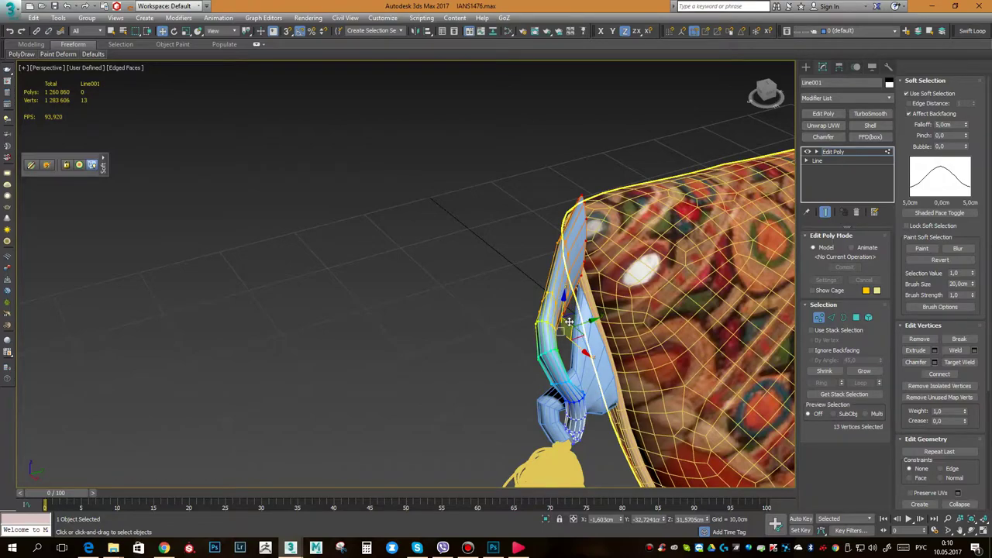
drag(568, 324, 575, 331)
key(e)
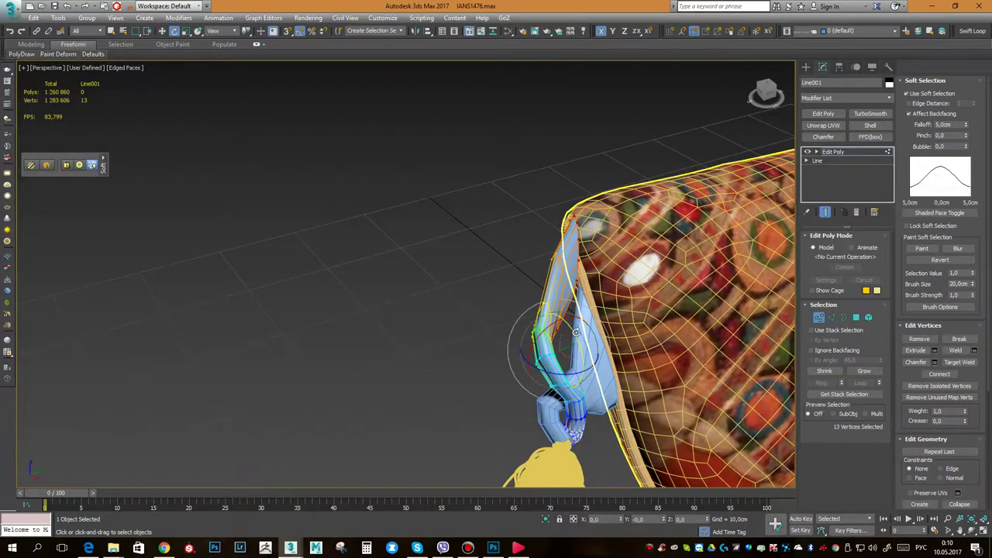
drag(577, 332, 570, 324)
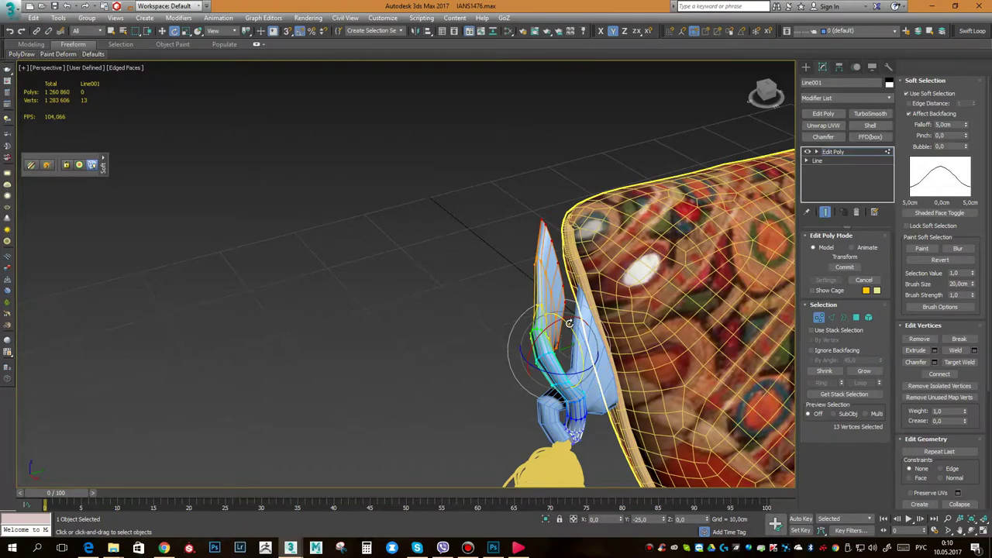
Push the fin against the cushion edge and rotate it to bend along the seam.
alt+middle_drag(568, 324, 465, 302)
scroll(459, 297, up, 3)
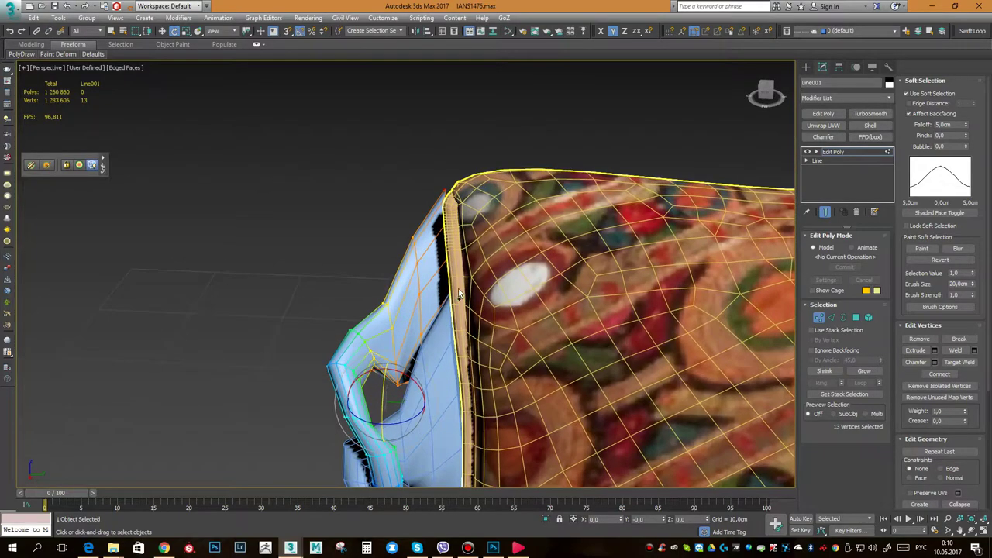
key(w)
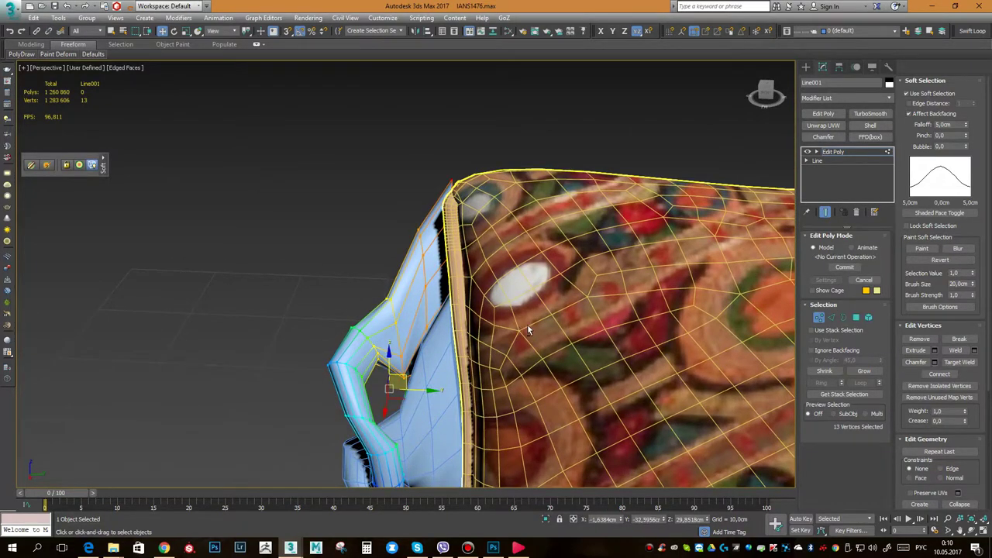
alt+middle_drag(417, 375, 571, 326)
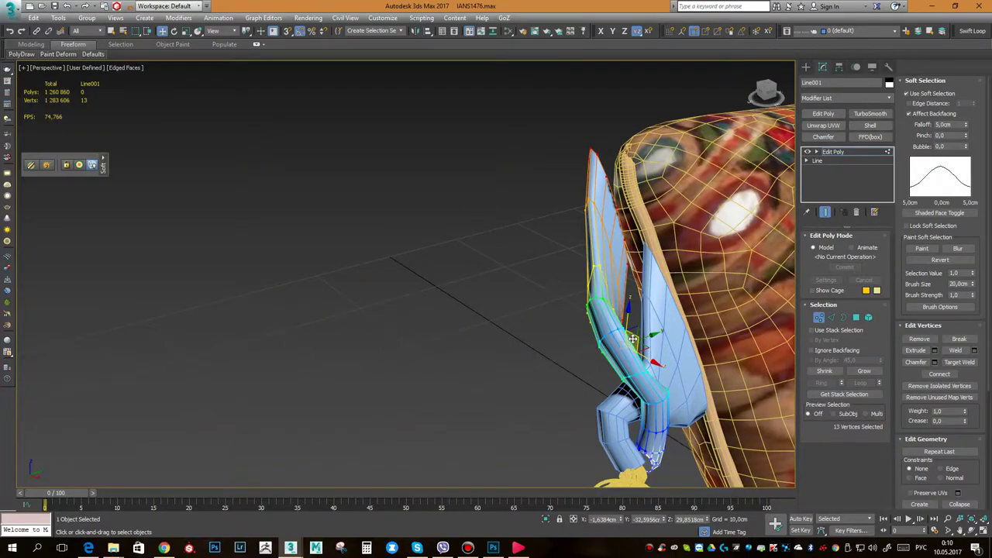
drag(633, 338, 666, 350)
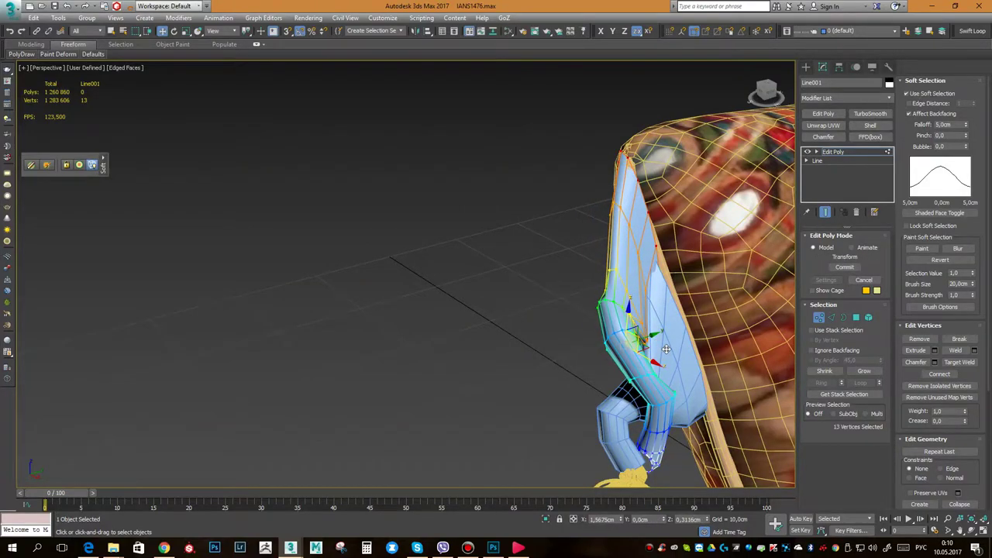
key(e)
drag(658, 341, 626, 354)
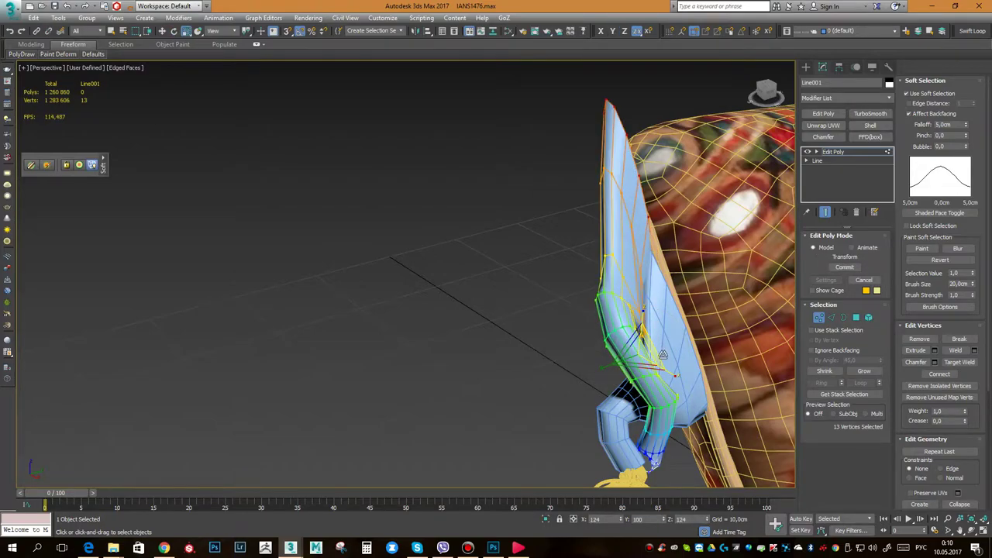
key(w)
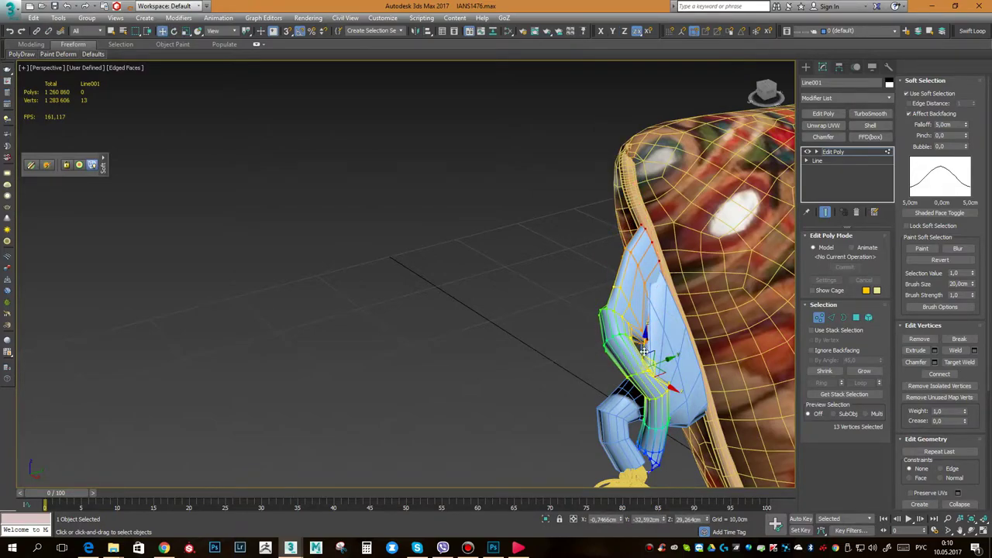
mouse_move(677, 333)
alt+middle_down()
mouse_move(179, 296)
mouse_move(131, 316)
mouse_move(347, 282)
alt+middle_up()
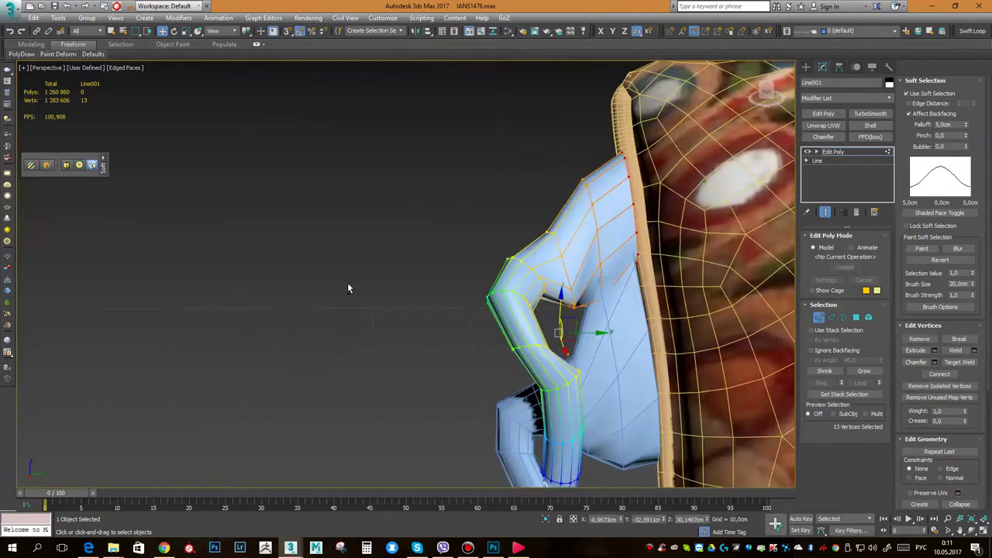
Move the fin vertices up along Z and toward X, higher up the cushion edge.
alt+middle_drag(638, 254, 610, 275)
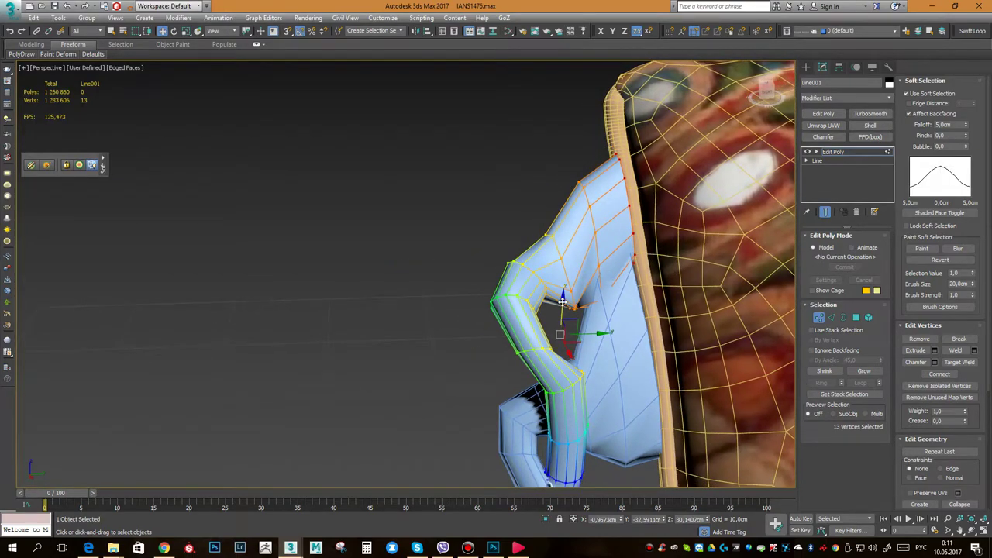
drag(562, 302, 571, 258)
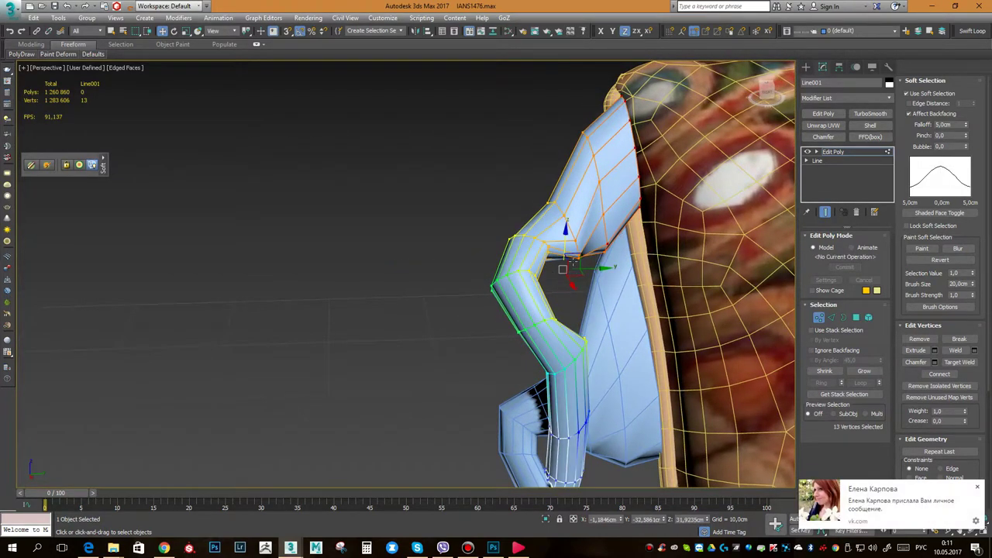
key(F5)
drag(569, 283, 561, 260)
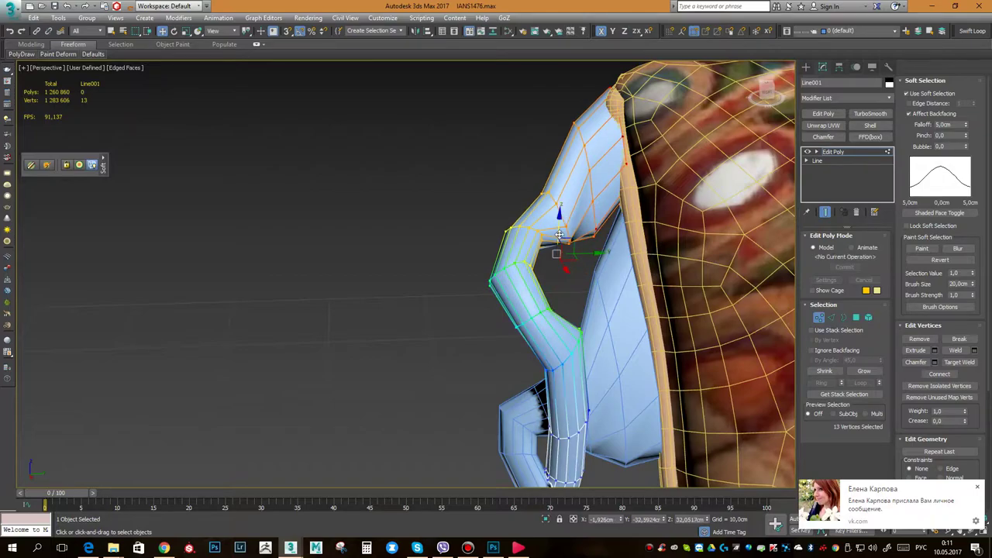
key(F7)
Box-select the vertices at the cord's lower tip.
mouse_move(668, 234)
alt+middle_down()
mouse_move(611, 240)
mouse_move(612, 272)
alt+middle_up()
scroll(635, 294, up, 2)
scroll(635, 294, down, 1)
scroll(622, 294, down, 1)
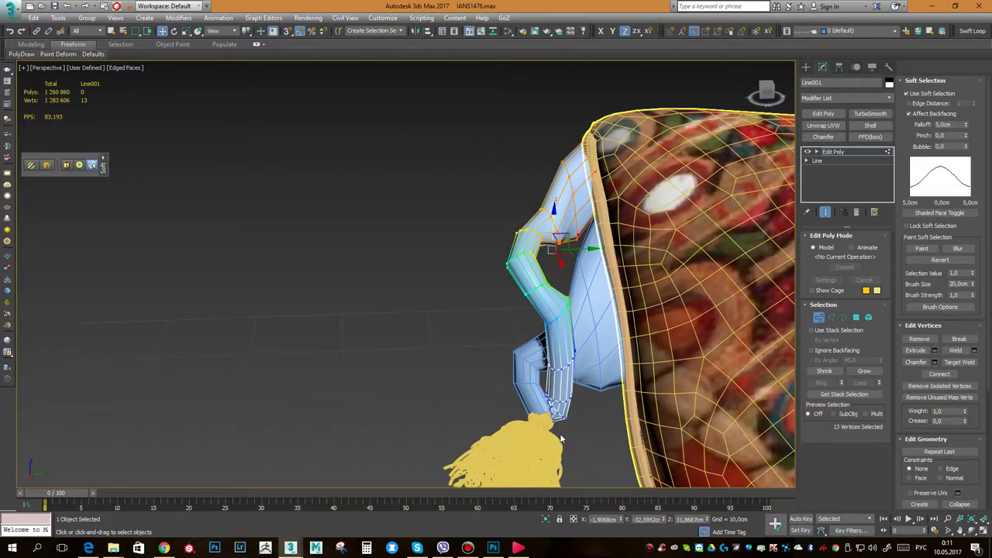
drag(506, 396, 513, 407)
Scale down the cord's tip vertices above the tassel and adjust selections around the bend.
key(e)
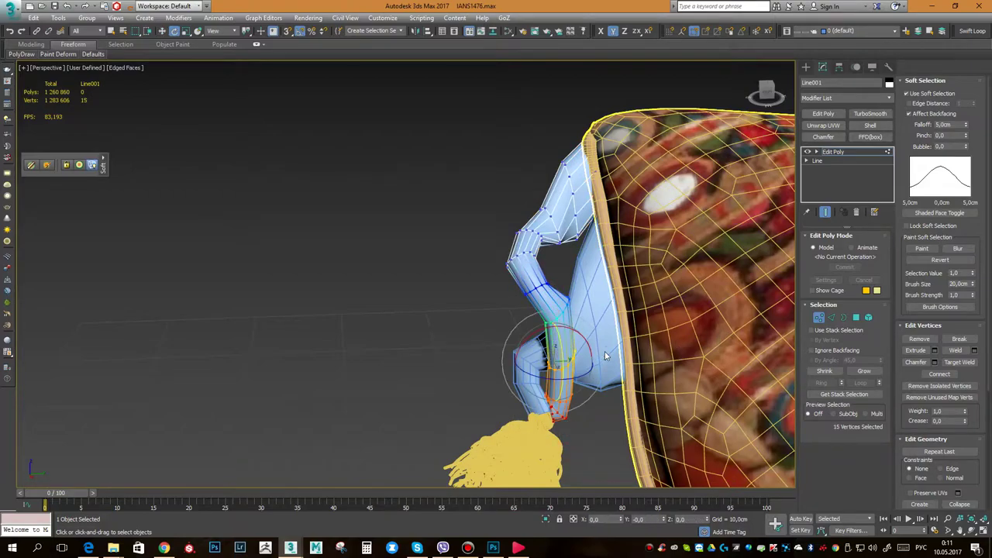
key(r)
drag(551, 361, 551, 370)
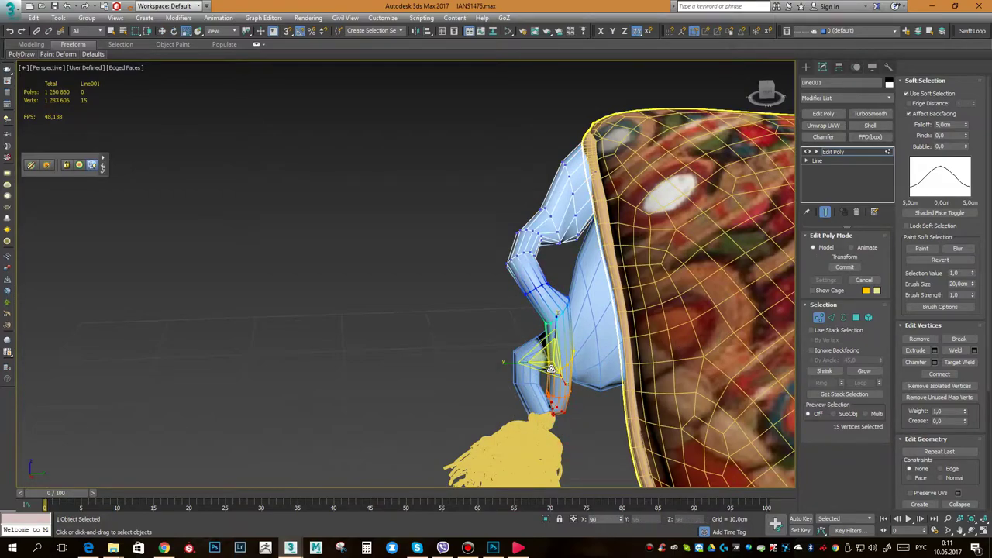
drag(503, 229, 572, 329)
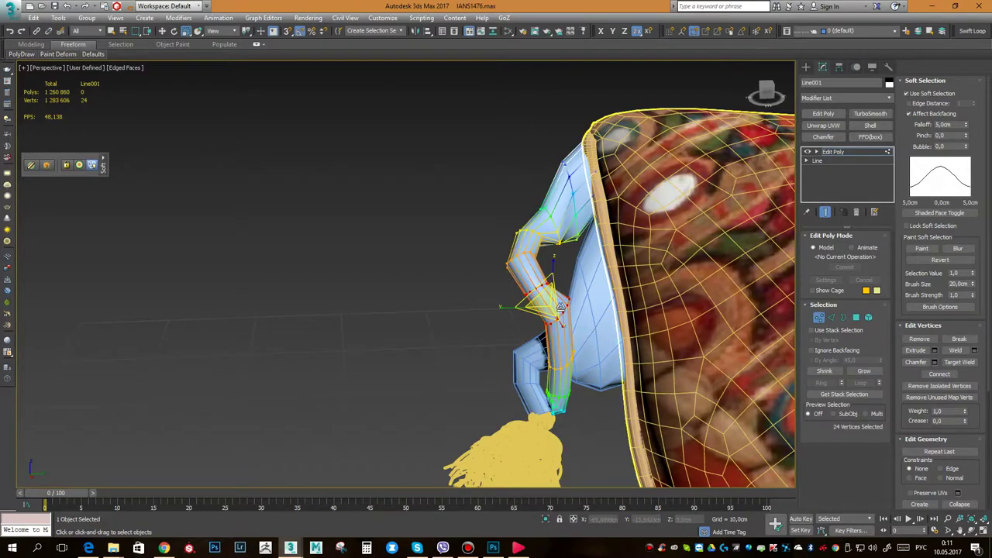
drag(465, 209, 561, 272)
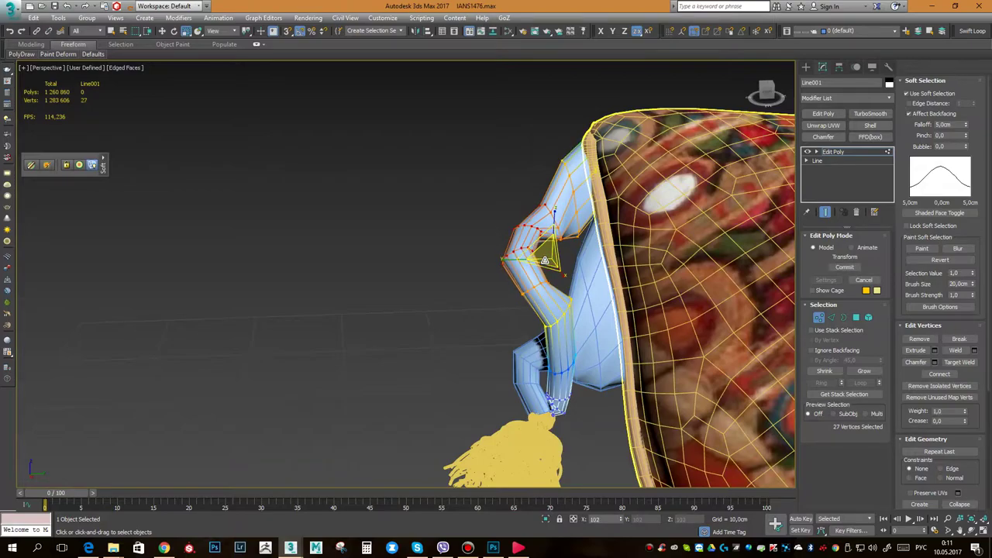
click(526, 364)
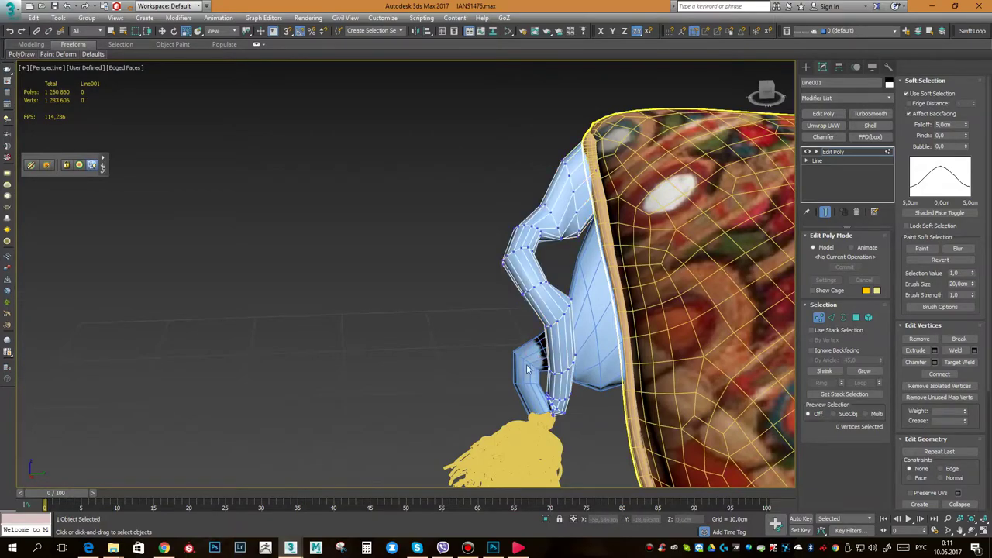
Select Line002, select its lower-end vertices, and return to object level.
click(818, 317)
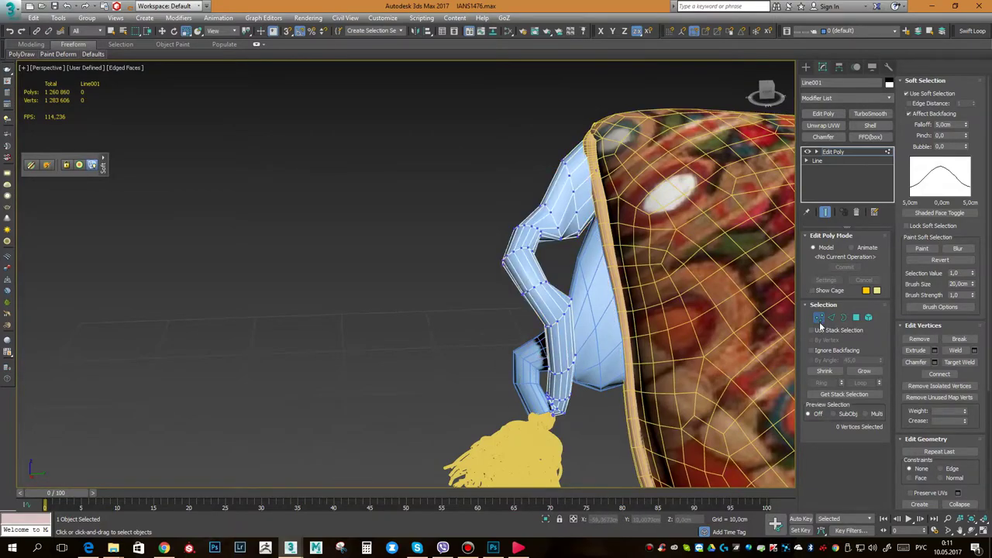
click(526, 361)
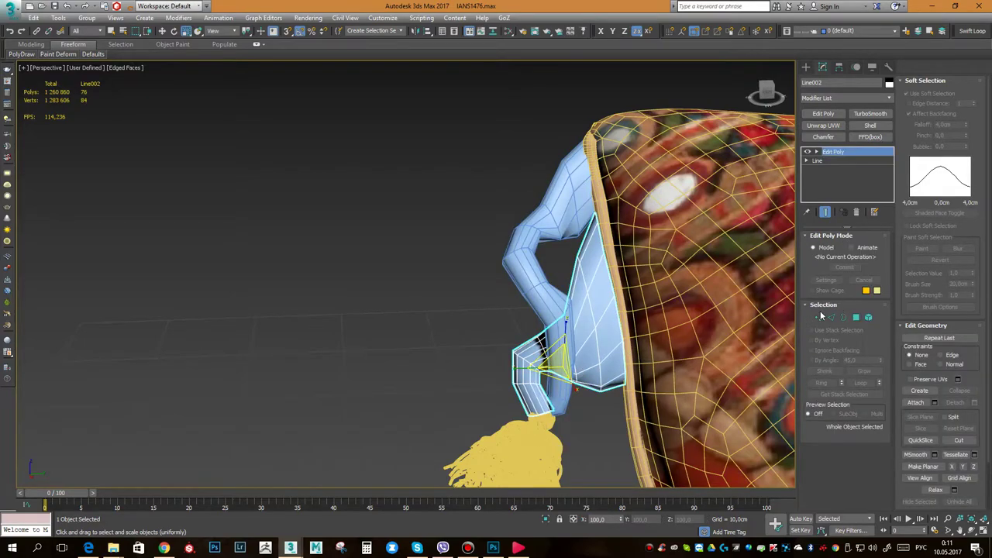
click(821, 319)
mouse_move(505, 395)
mouse_down()
mouse_move(562, 338)
mouse_move(548, 380)
mouse_up()
mouse_move(548, 380)
alt+middle_down()
mouse_move(596, 334)
mouse_move(471, 270)
alt+middle_up()
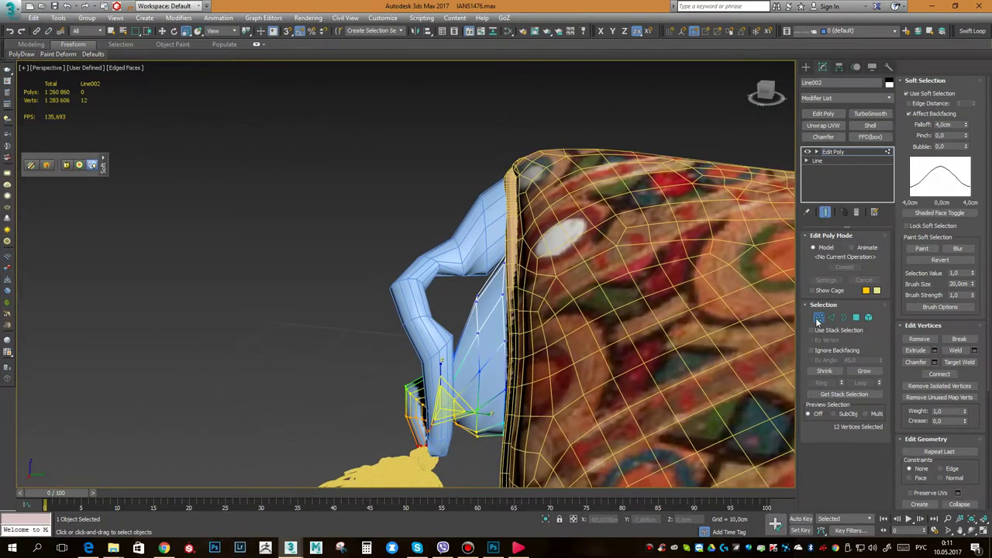
key(1)
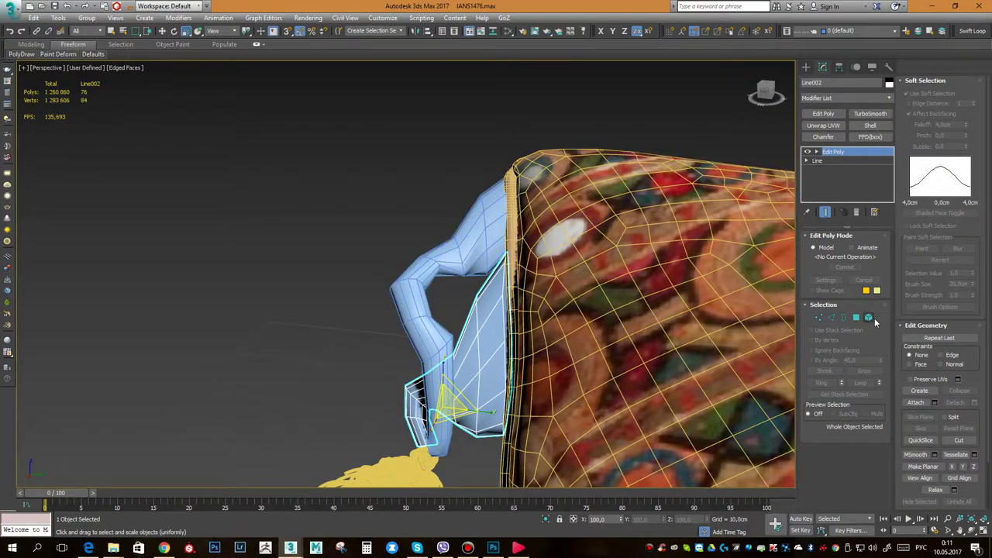
click(916, 403)
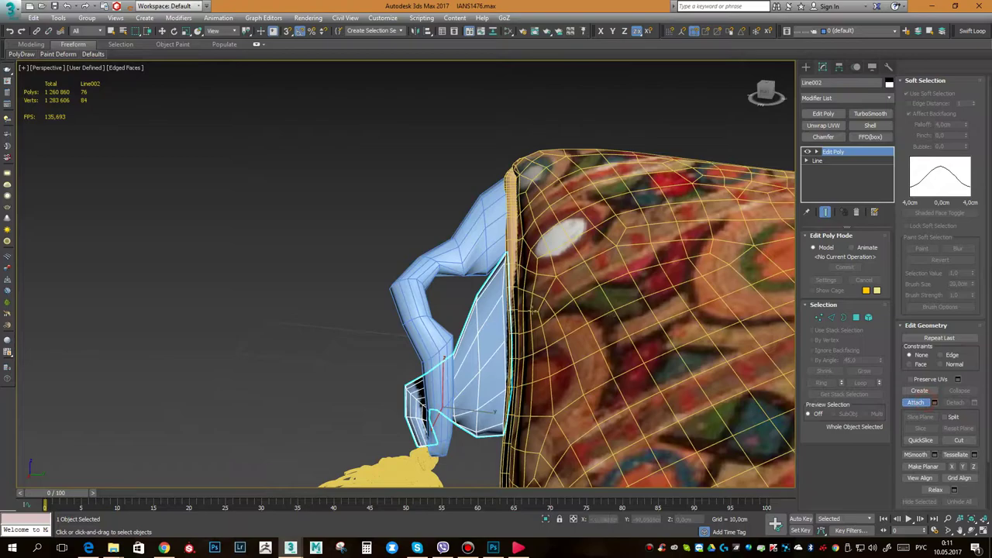
Attach Line001 into Line002, then add and delete a TurboSmooth modifier.
click(455, 260)
key(w)
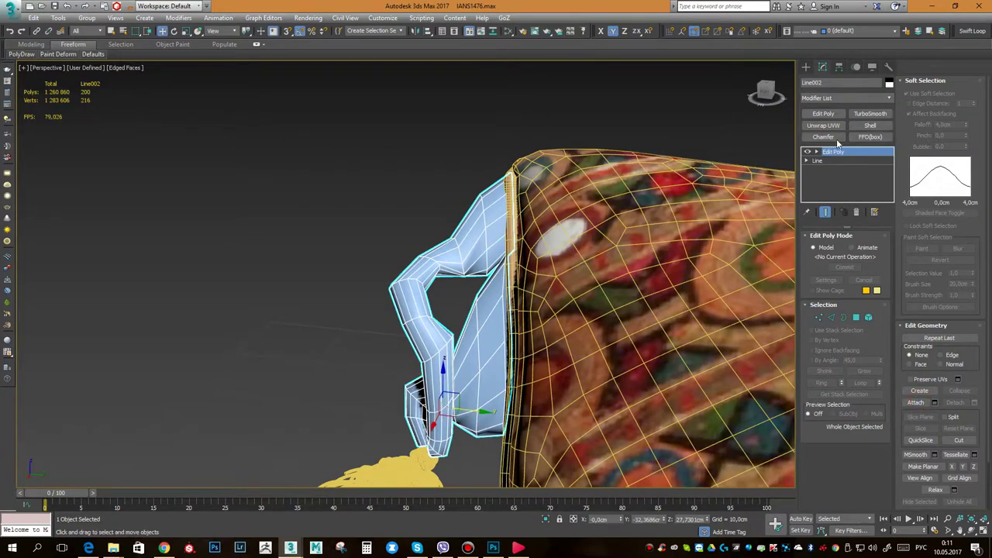
click(871, 114)
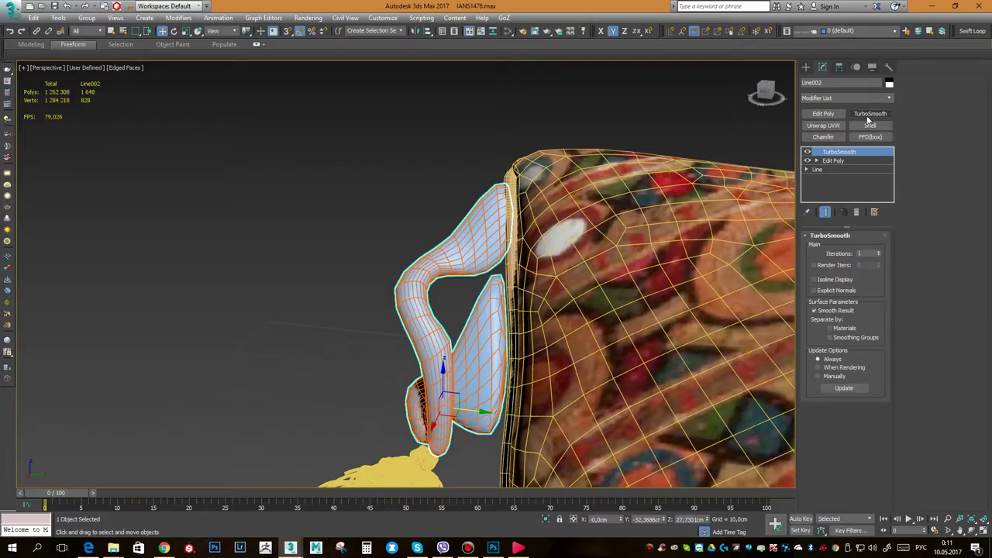
right_click(841, 151)
click(868, 182)
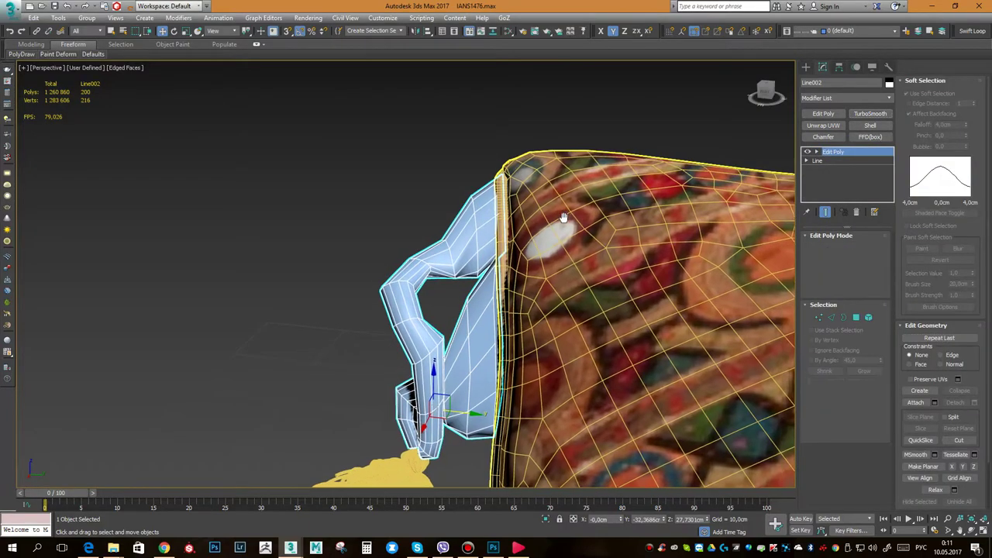
Isolate the combined 200-polygon cord mesh with Alt+Q and orbit around it.
key(alt+q)
alt+middle_drag(547, 219, 573, 224)
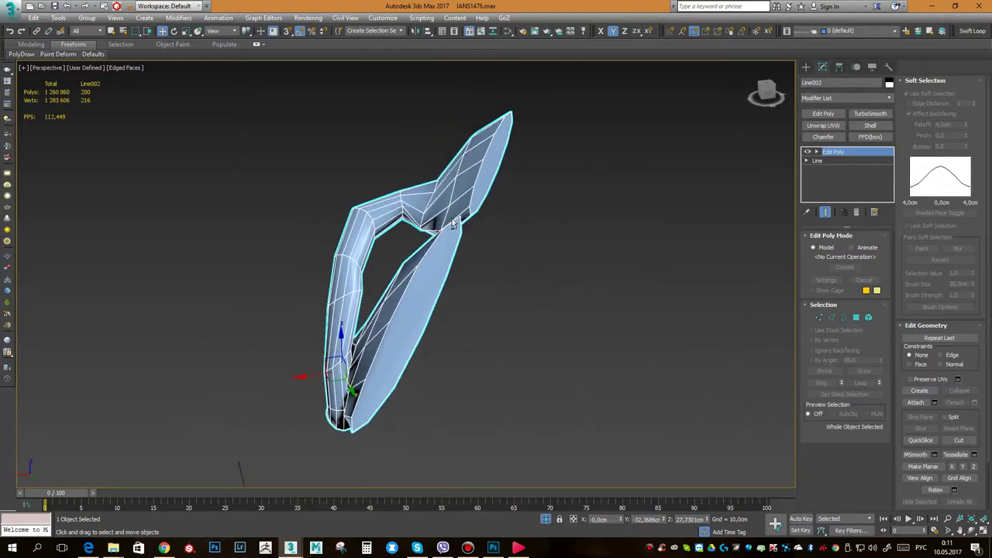
click(857, 323)
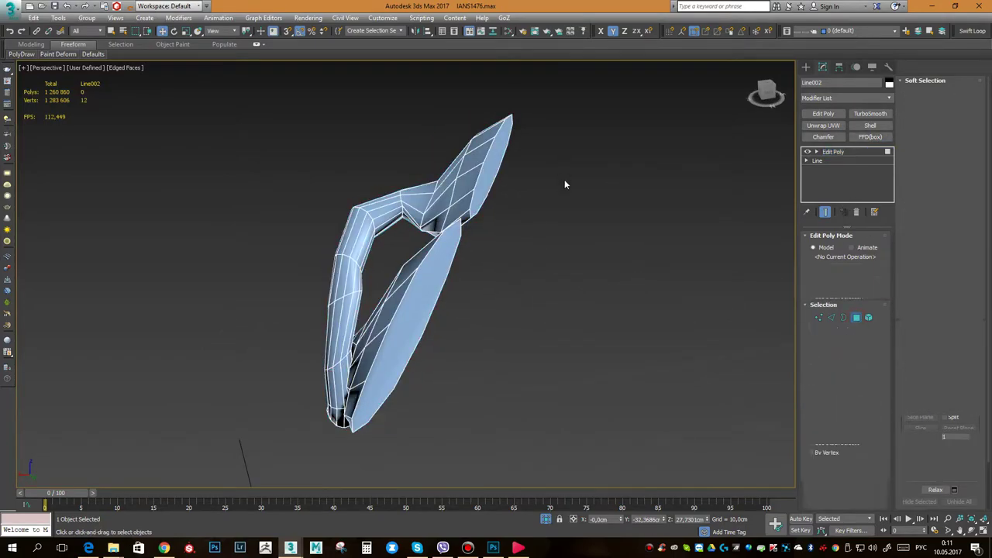
Inspect the isolated cord mesh's polygons, then return to object level.
scroll(517, 182, up, 2)
click(489, 159)
click(534, 182)
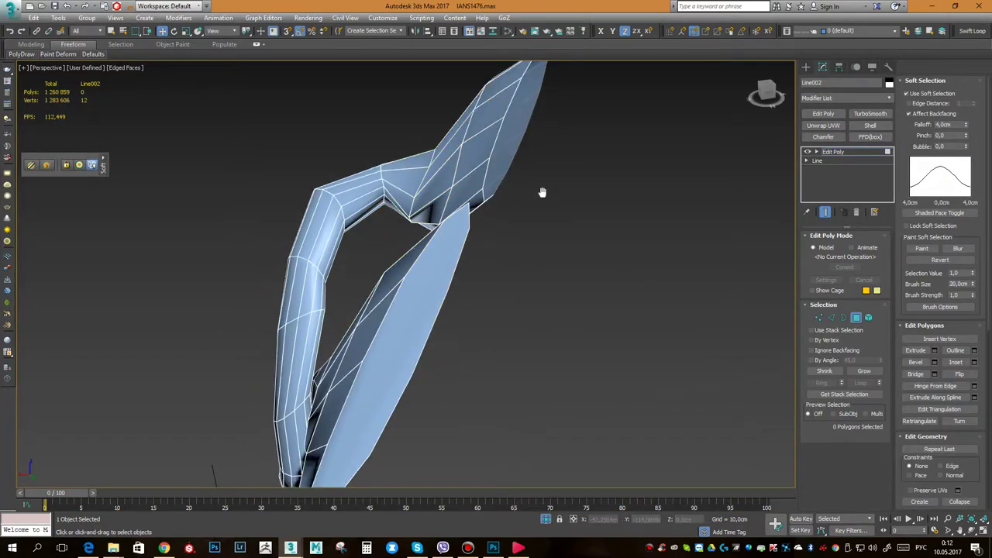
alt+middle_drag(535, 182, 439, 277)
scroll(467, 222, down, 3)
mouse_move(492, 192)
alt+middle_down()
mouse_move(527, 190)
mouse_move(509, 203)
alt+middle_up()
scroll(480, 240, up, 3)
scroll(480, 242, up, 2)
alt+middle_drag(479, 242, 671, 261)
click(855, 317)
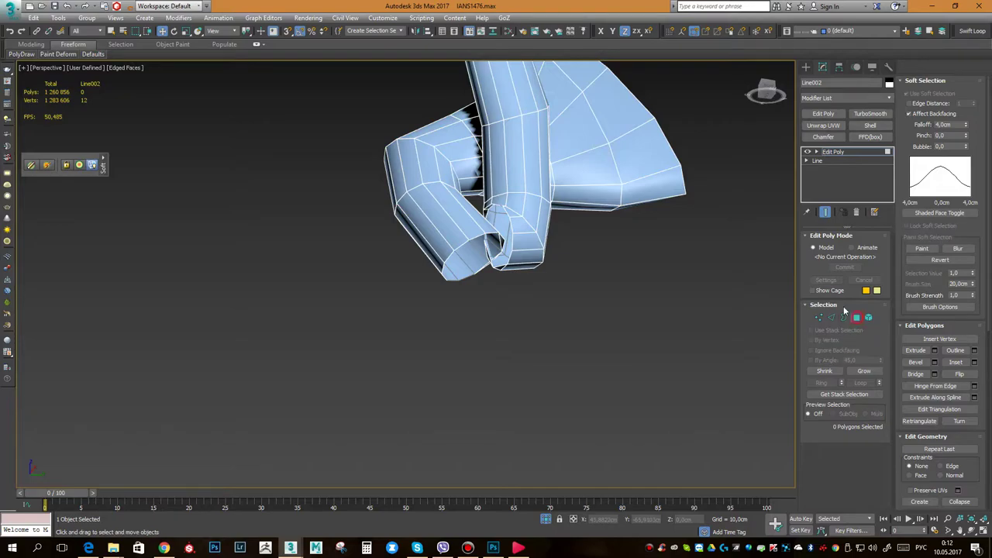
alt+middle_drag(543, 233, 553, 261)
scroll(553, 261, down, 3)
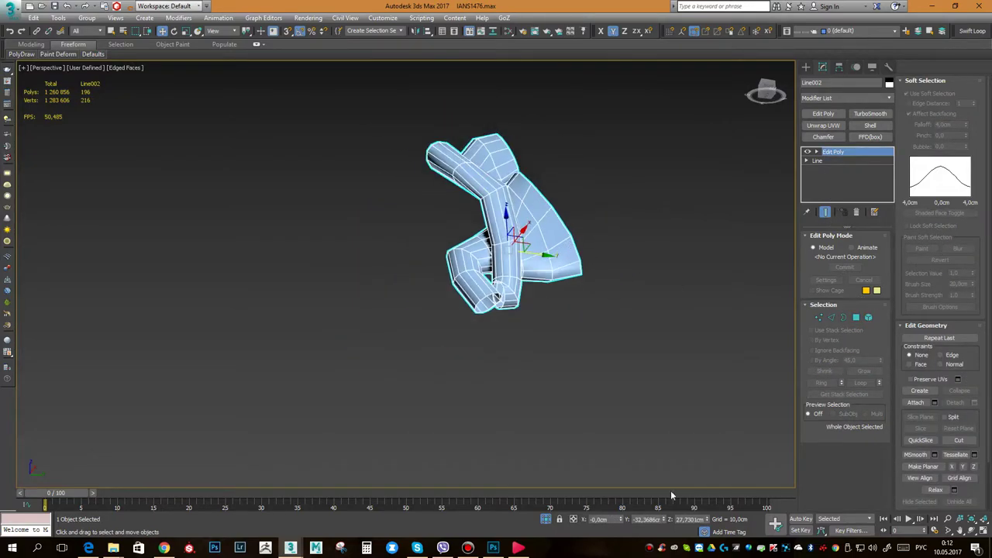
Apply TurboSmooth at 1 iteration to the Line002 cord mesh.
click(870, 114)
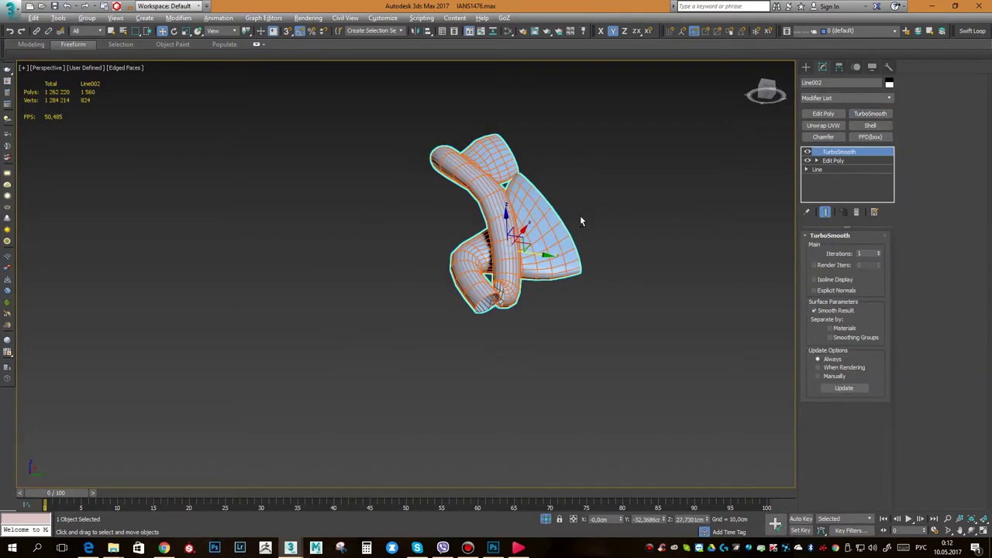
scroll(541, 254, up, 3)
mouse_move(540, 254)
alt+middle_down()
mouse_move(510, 179)
mouse_move(563, 177)
alt+middle_up()
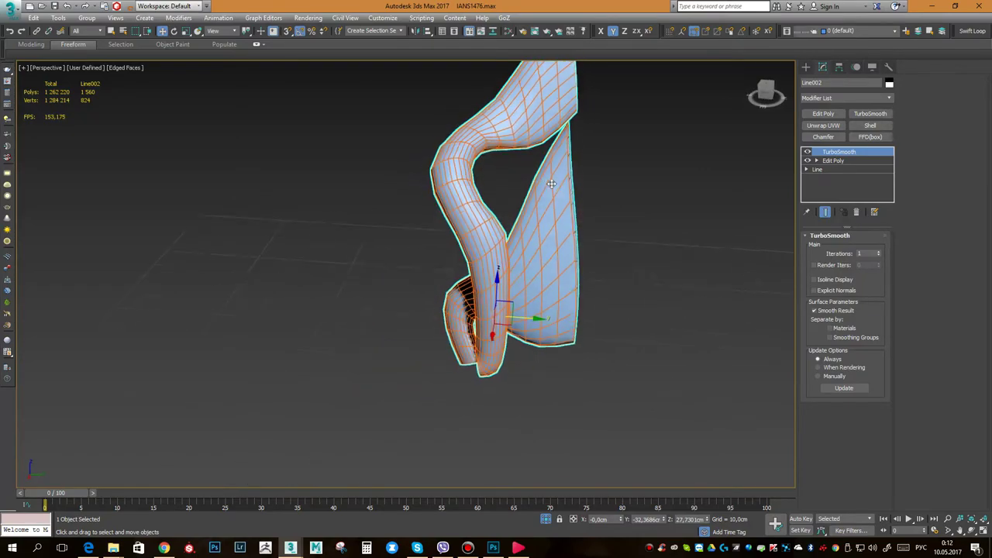
End isolation to show the cushion again, zoom onto its edge, and add an Edit Poly.
click(545, 519)
mouse_move(602, 233)
alt+middle_down()
mouse_move(566, 200)
mouse_move(584, 201)
alt+middle_up()
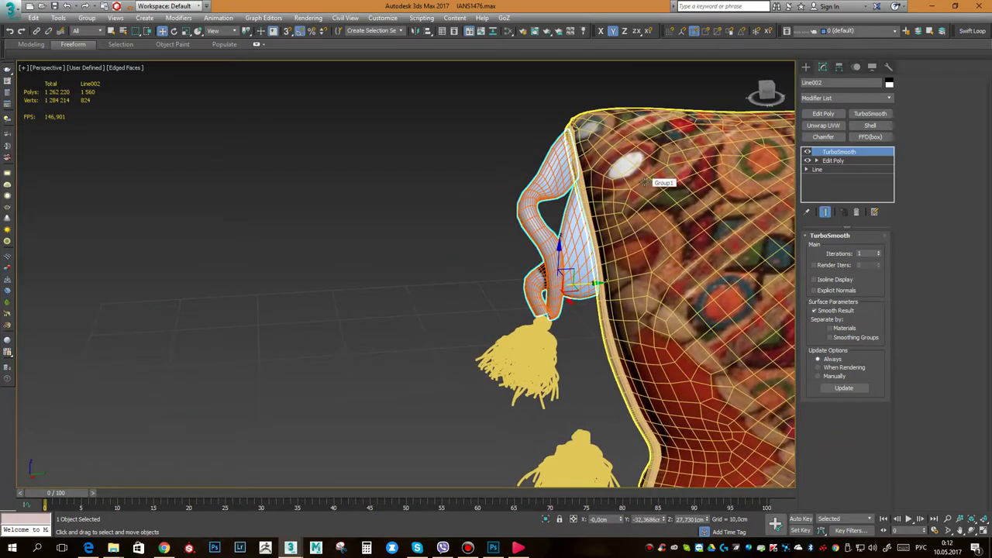
scroll(571, 156, up, 1)
scroll(574, 162, up, 1)
scroll(575, 172, up, 2)
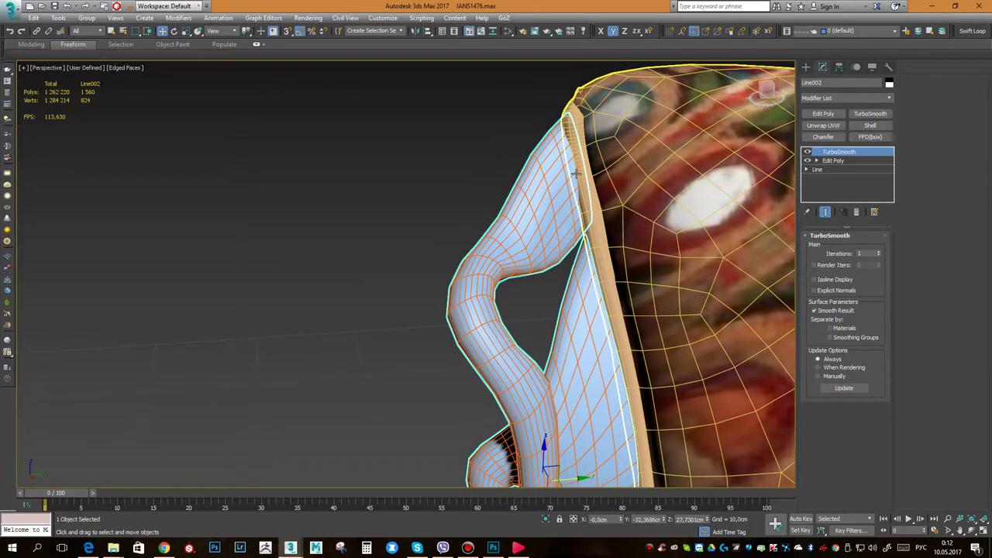
click(823, 113)
Select two edge loops, Ring them, and Create Shape from the 768 lengthwise edges.
alt+middle_drag(566, 202, 559, 182)
scroll(559, 182, up, 2)
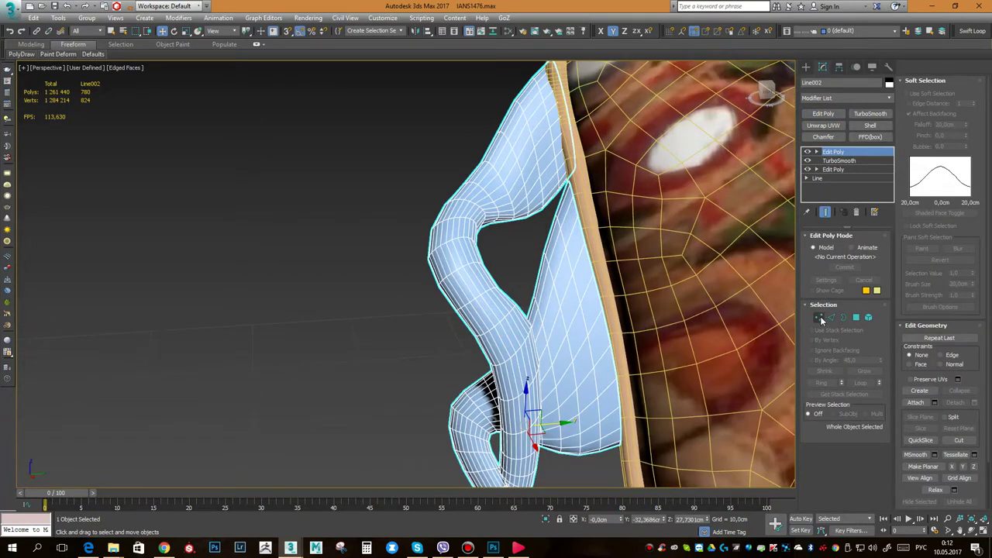
click(831, 317)
double_click(520, 154)
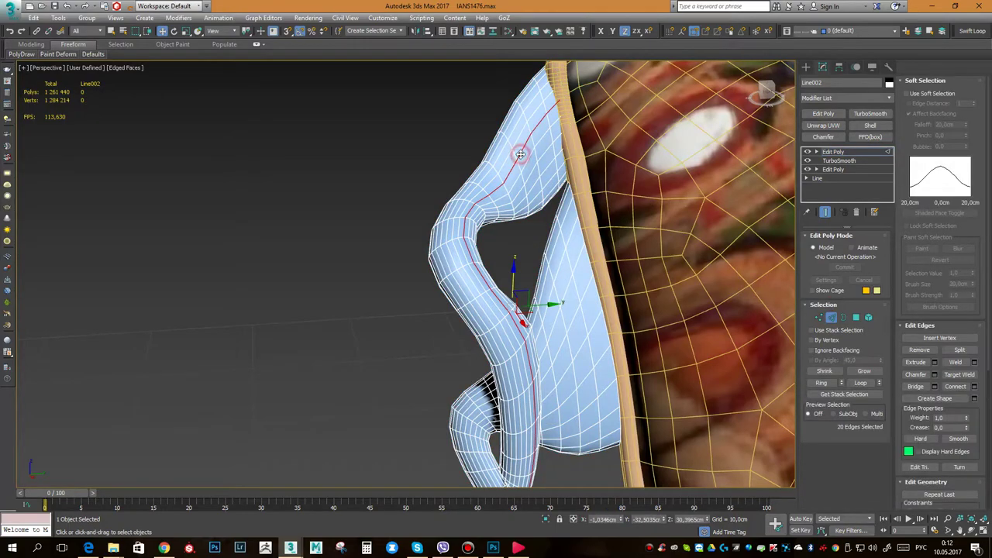
ctrl+double_click(563, 279)
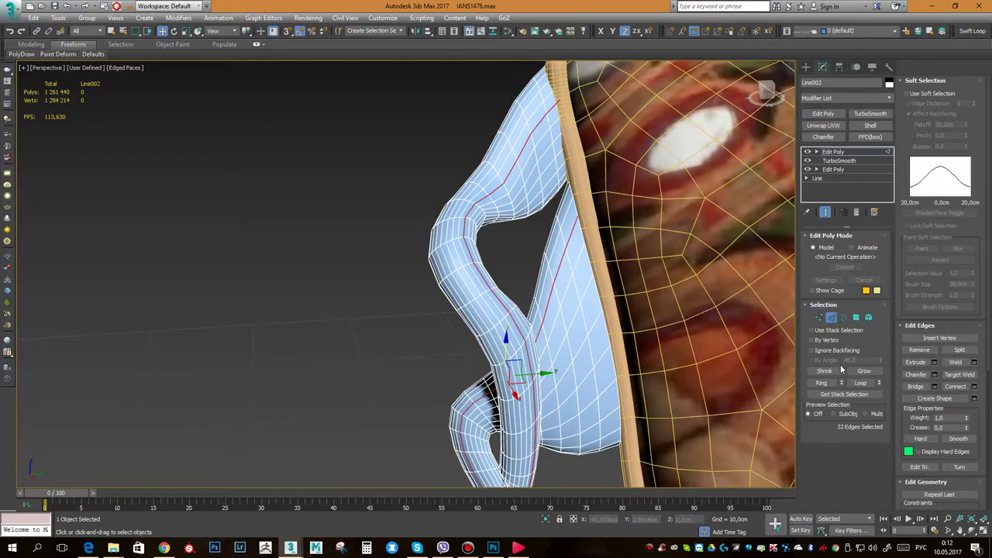
click(823, 383)
middle_drag(601, 380, 587, 312)
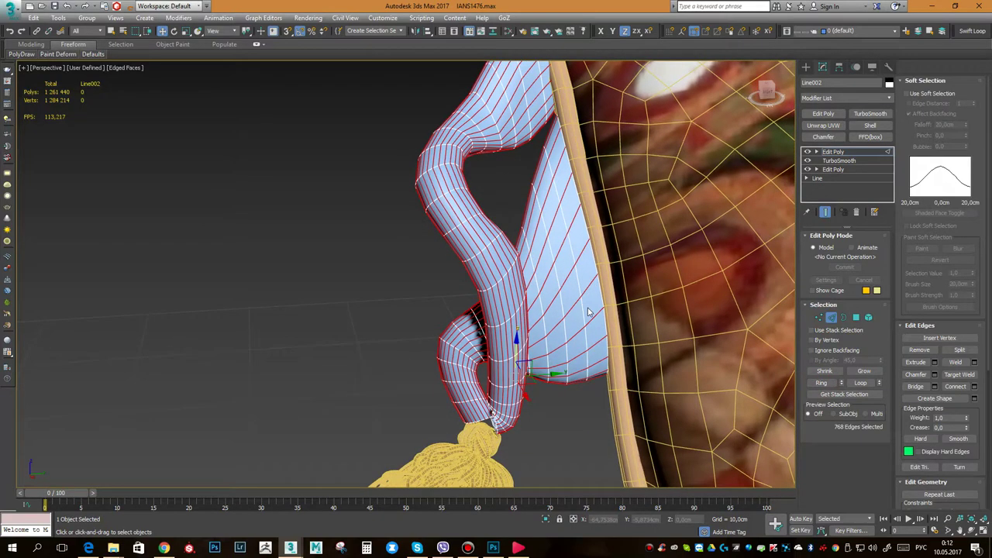
click(951, 399)
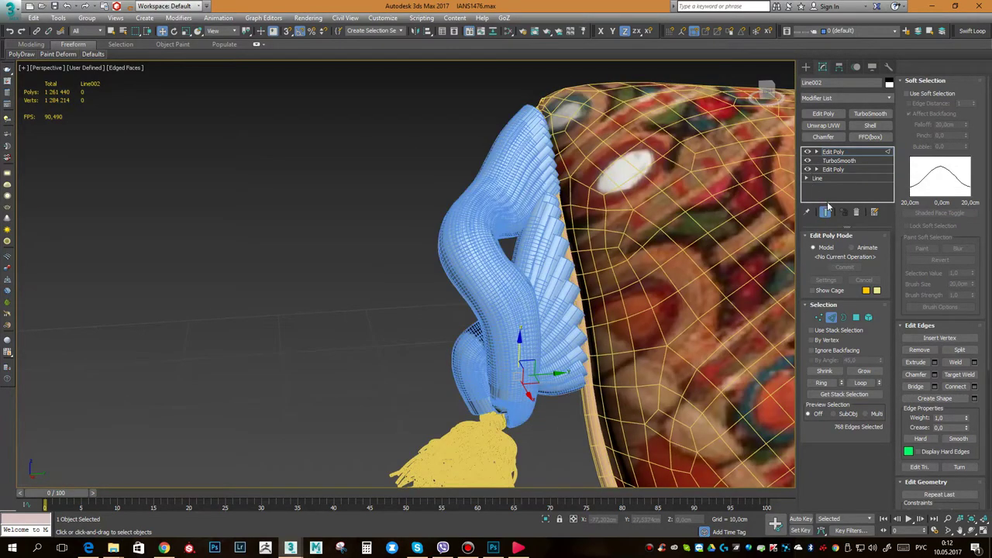
click(830, 317)
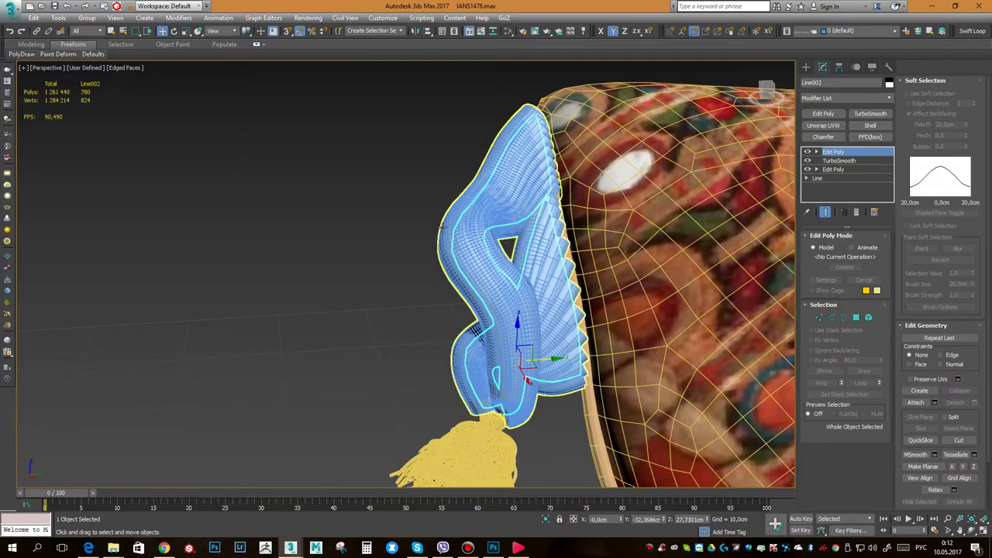
Make the new Shape render in renderer and viewport at 0,15cm radial thickness, then select Line002.
click(574, 211)
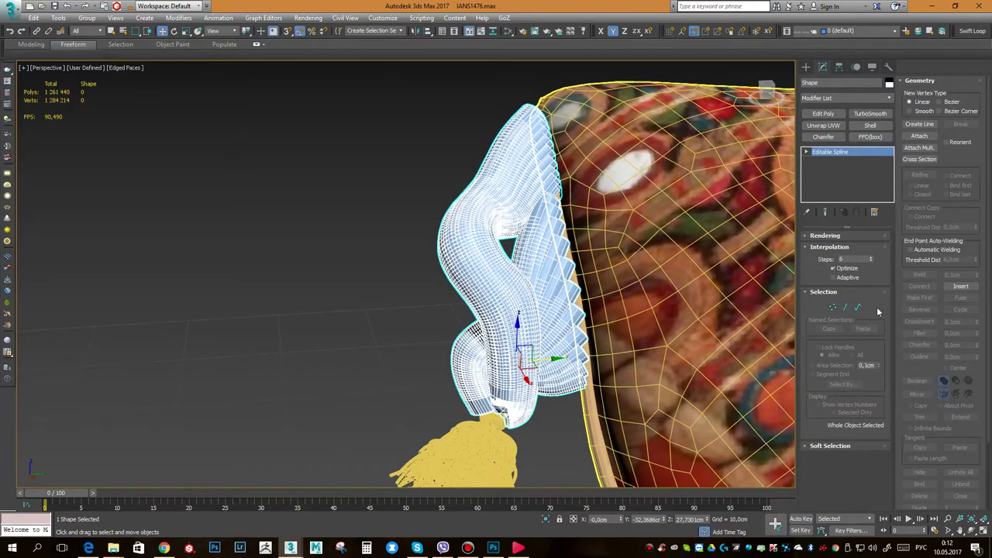
click(819, 234)
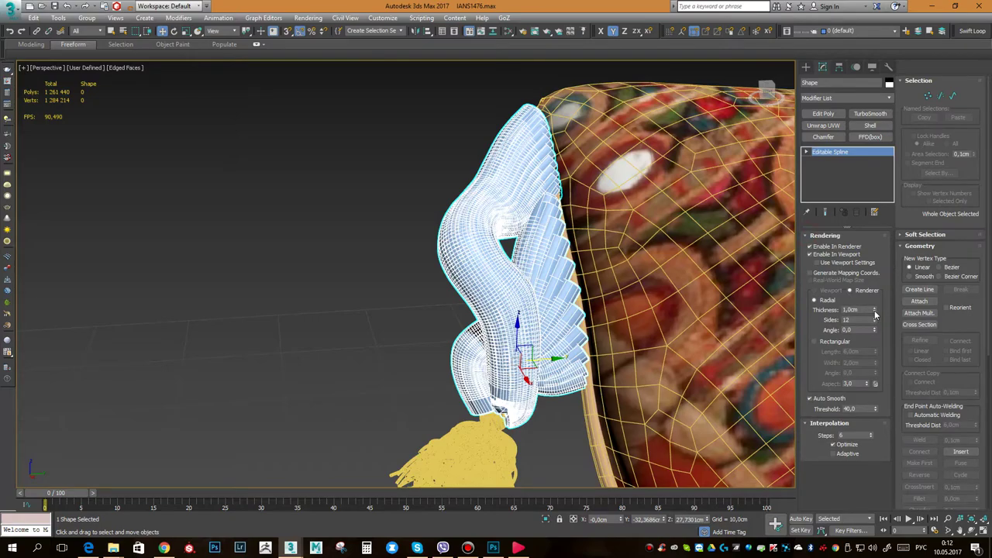
drag(875, 318, 874, 329)
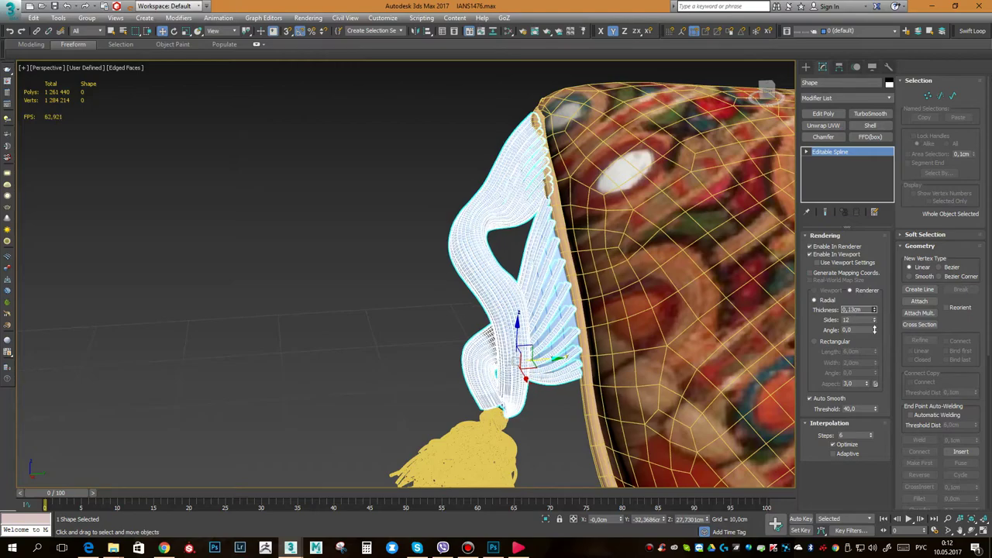
drag(874, 329, 875, 327)
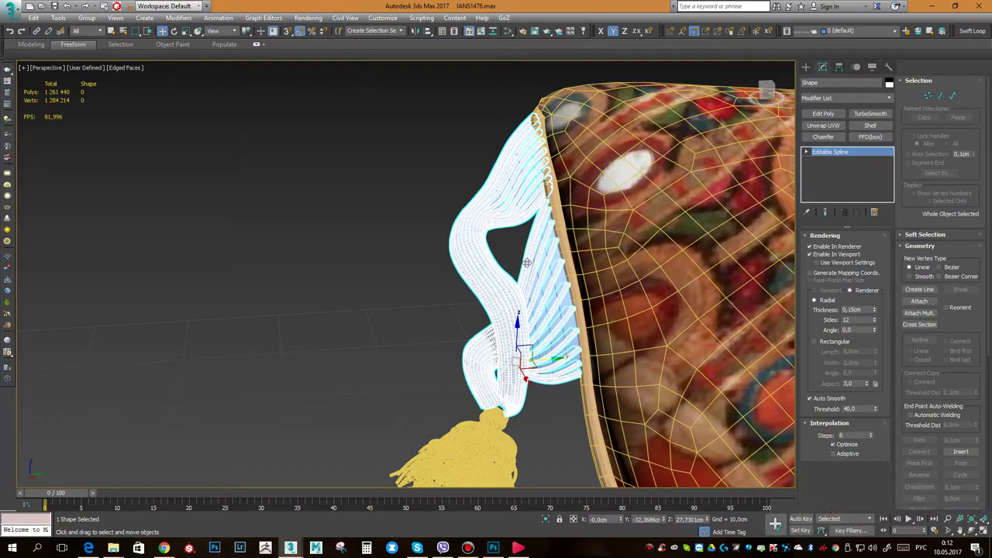
click(552, 265)
right_click(552, 265)
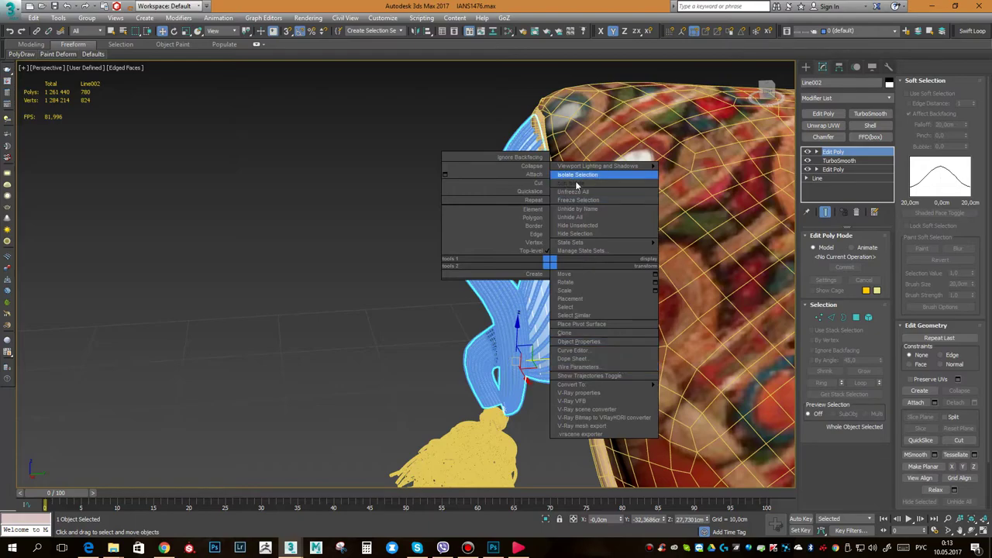
Hide the smoothed Line002 mesh and turn off Edged Faces with F4.
click(587, 234)
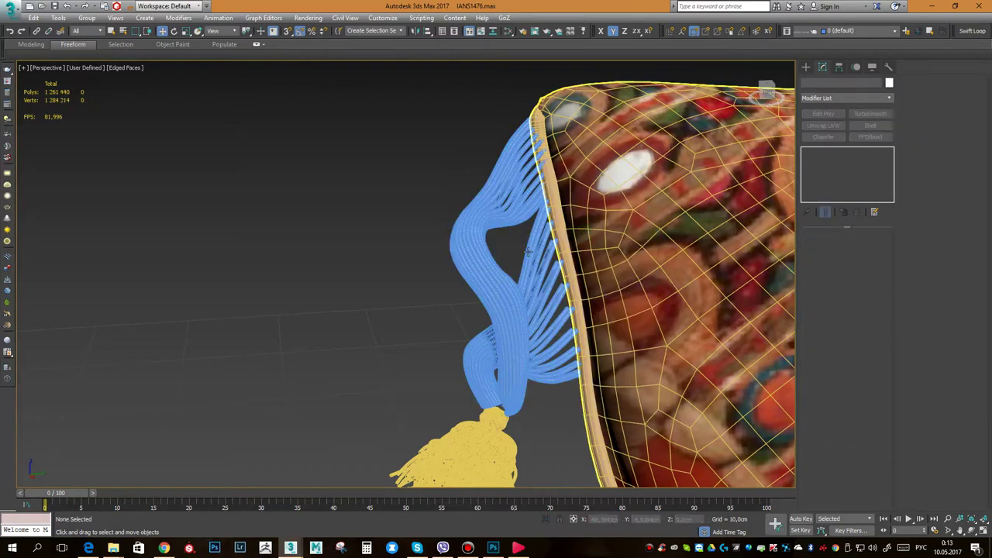
key(F4)
alt+middle_drag(587, 282, 589, 276)
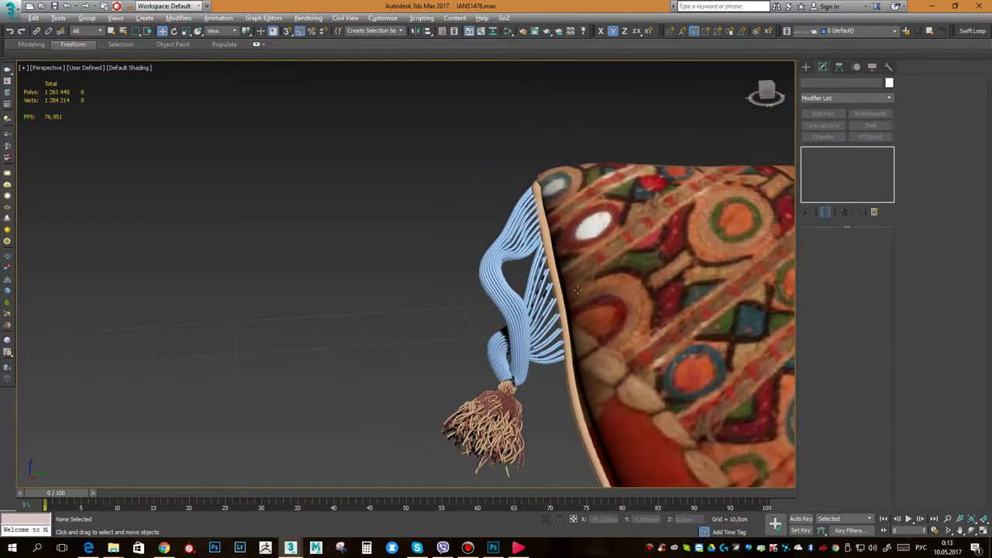
scroll(589, 275, down, 3)
scroll(612, 289, up, 1)
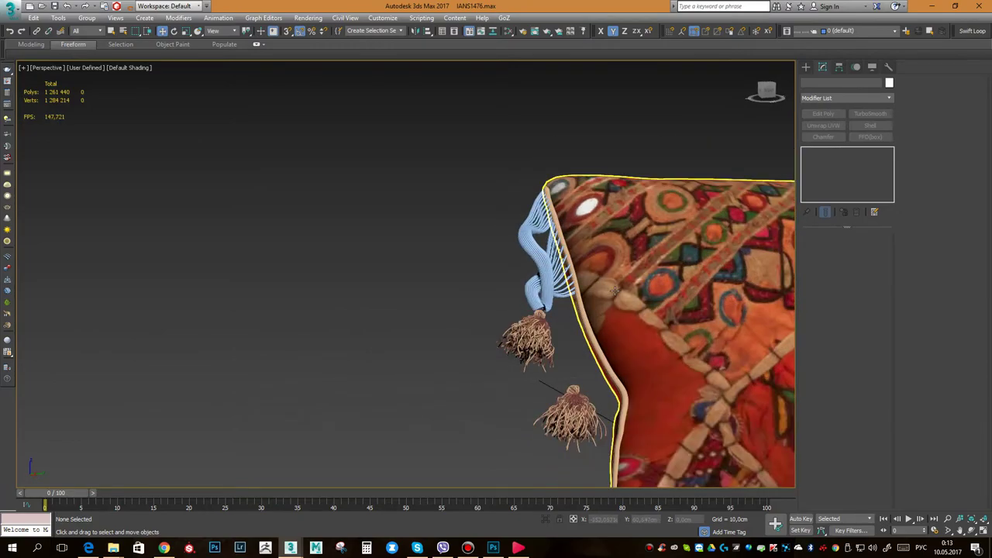
scroll(612, 288, up, 1)
scroll(582, 276, up, 1)
scroll(582, 276, up, 1)
scroll(537, 259, up, 1)
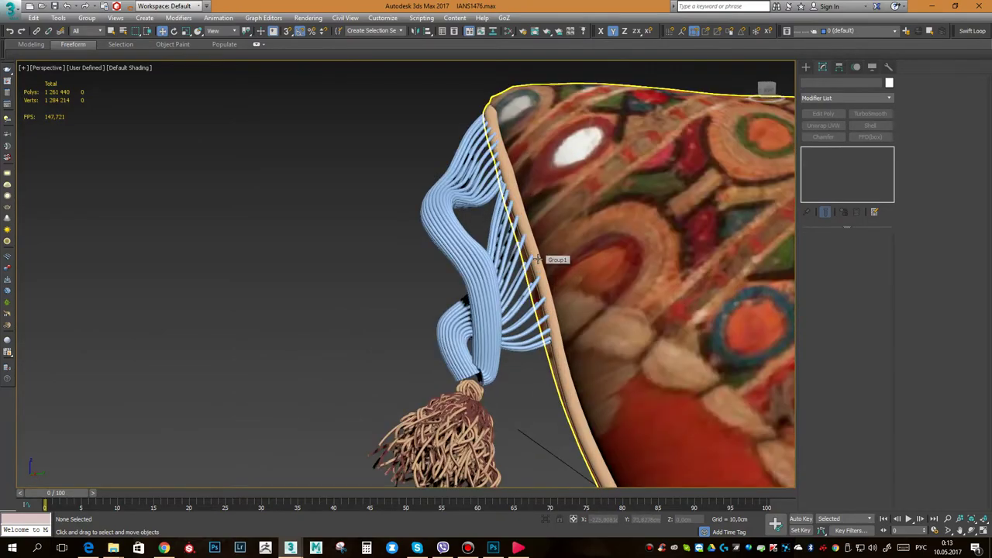
Inspect the thin cords over the cushion edge and select the splines above the tassel.
mouse_move(537, 259)
alt+middle_down()
mouse_move(502, 306)
mouse_move(583, 284)
alt+middle_up()
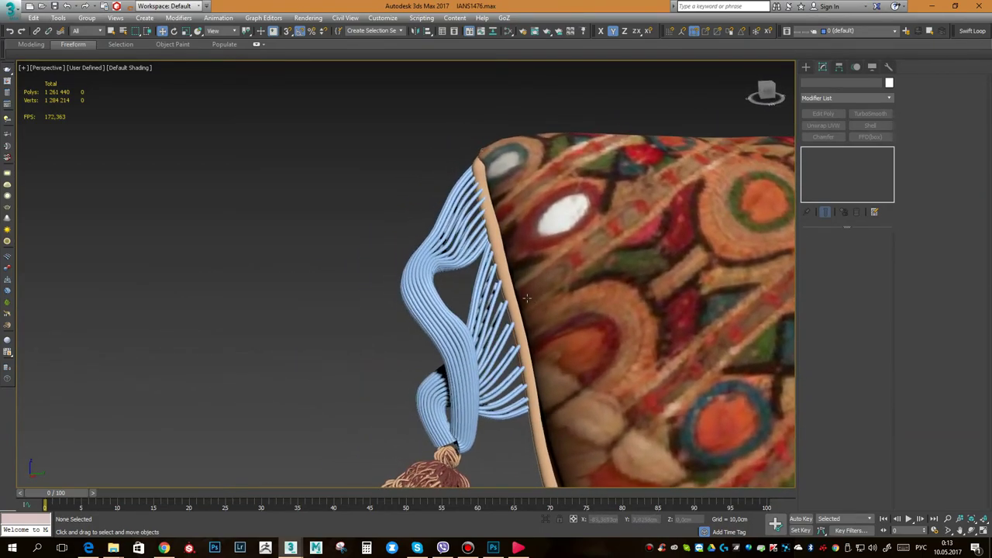
scroll(583, 284, down, 2)
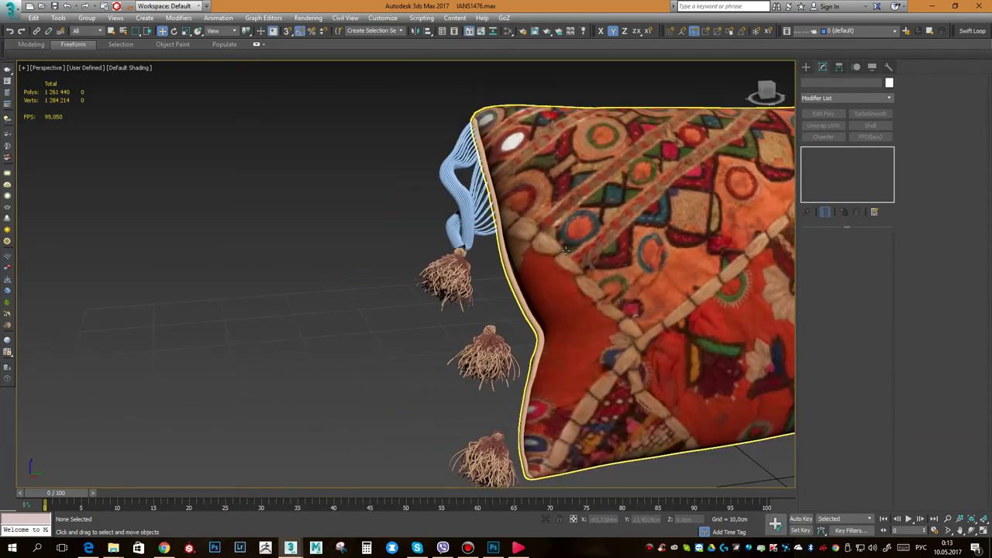
scroll(583, 283, down, 1)
mouse_move(613, 264)
middle_down()
mouse_move(412, 258)
mouse_move(643, 256)
middle_up()
scroll(511, 251, up, 2)
scroll(503, 248, up, 3)
scroll(498, 244, up, 2)
click(543, 304)
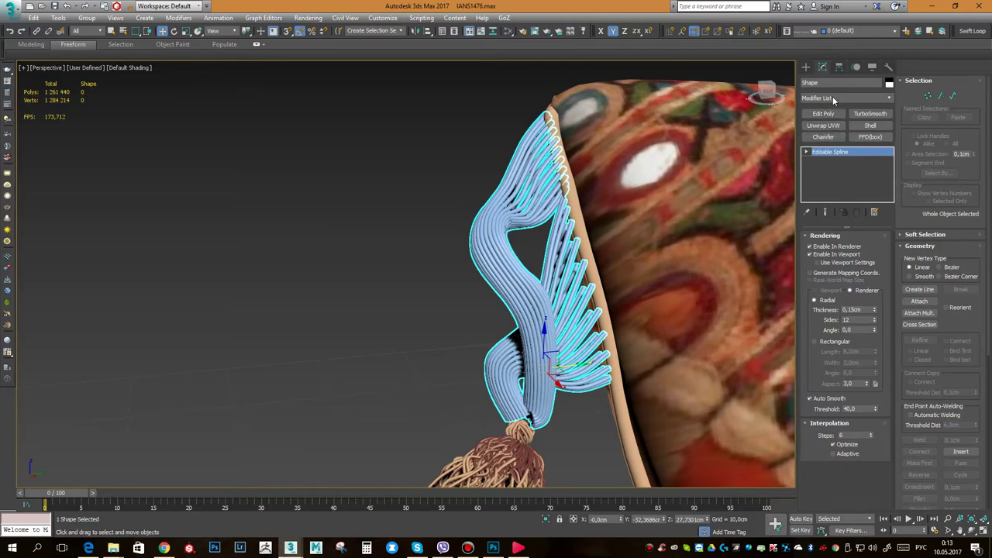
click(833, 97)
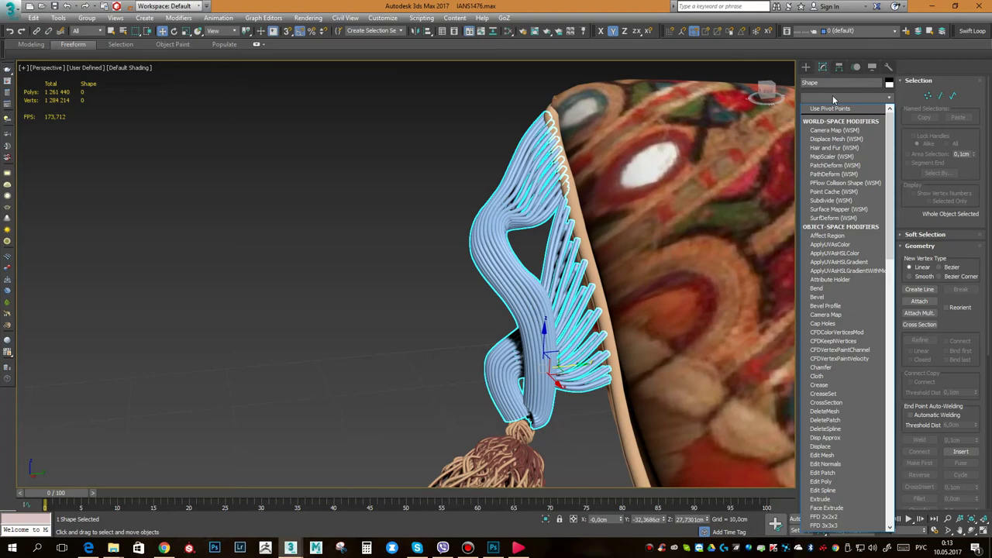
click(832, 96)
scroll(444, 243, down, 3)
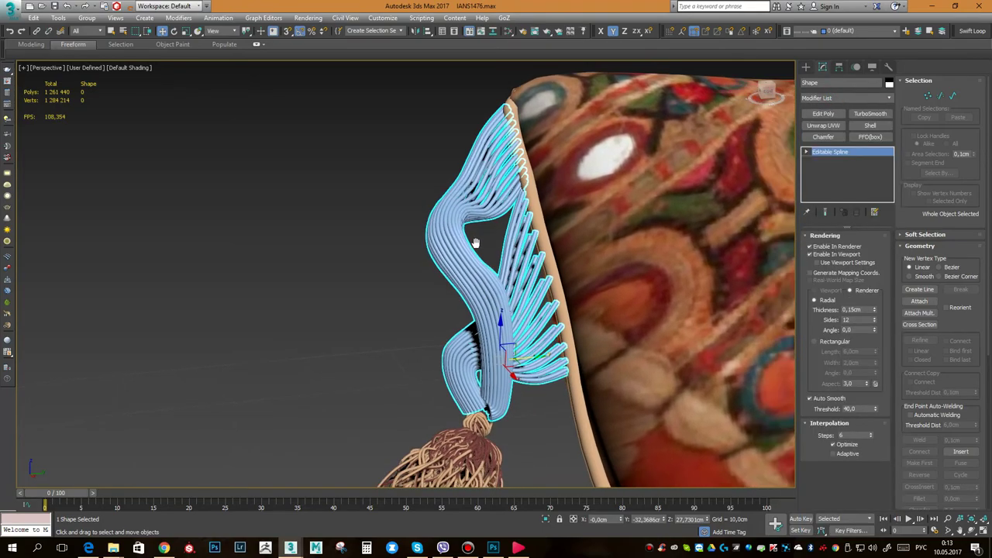
scroll(444, 243, down, 3)
scroll(442, 225, up, 3)
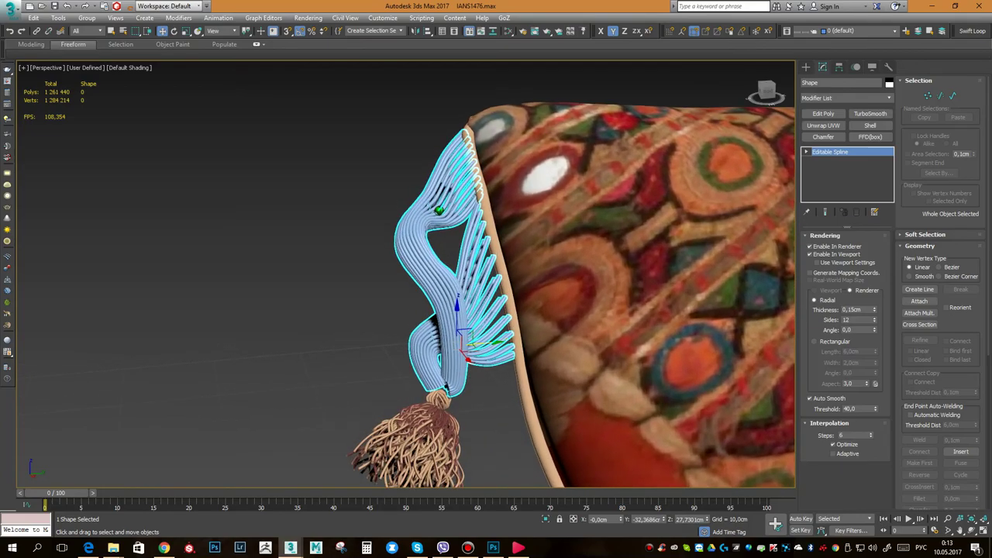